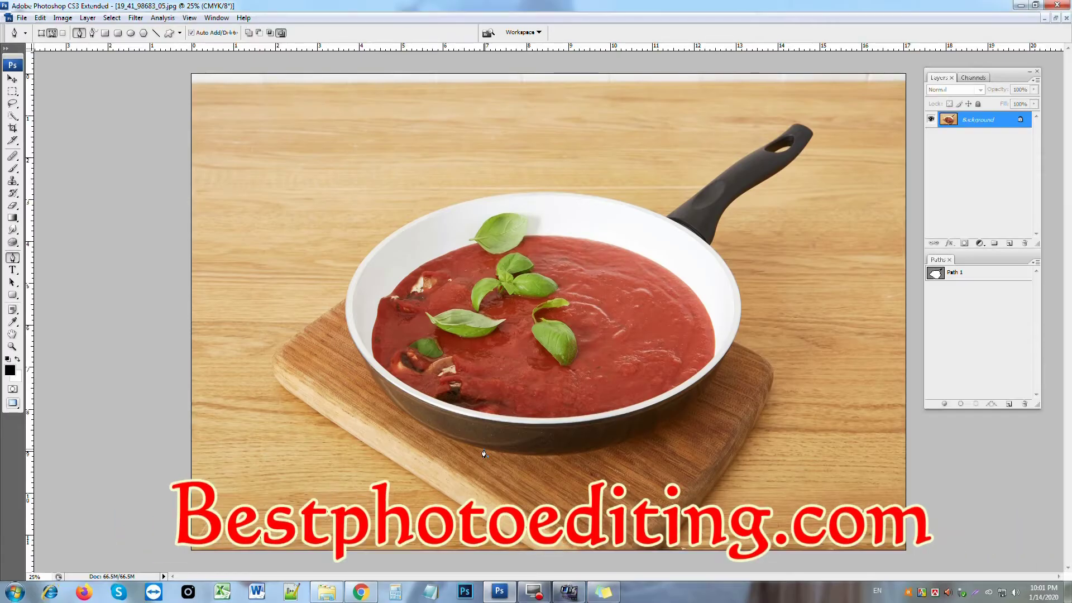
# Switch to the standard Pen Tool with Path 1 as the active path.
pyautogui.rightClick(18, 260)
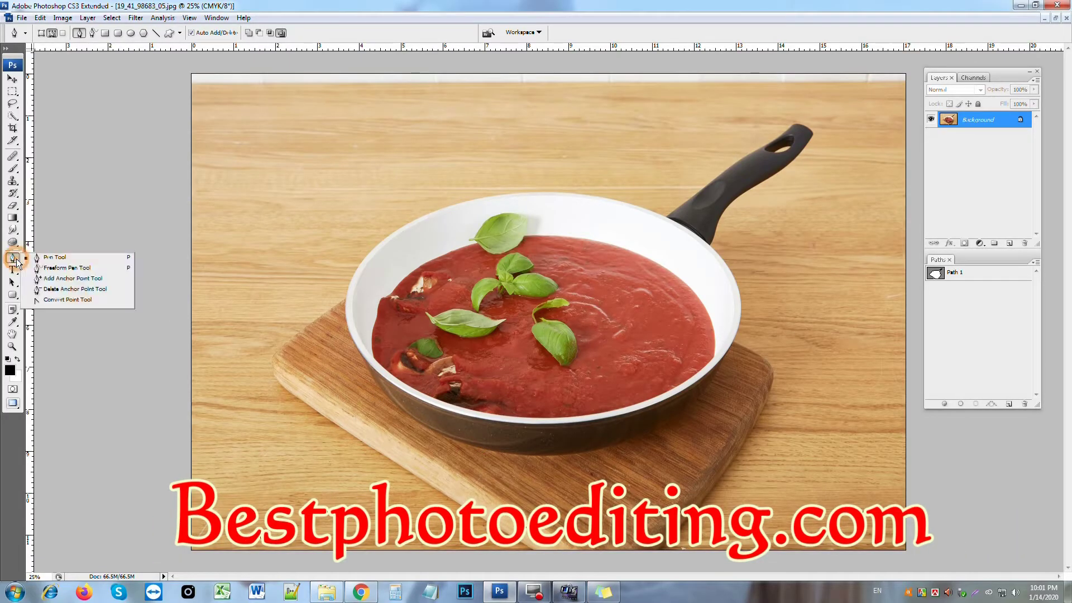
pyautogui.click(46, 257)
pyautogui.moveTo(974, 279); pyautogui.dragTo(1020, 402)
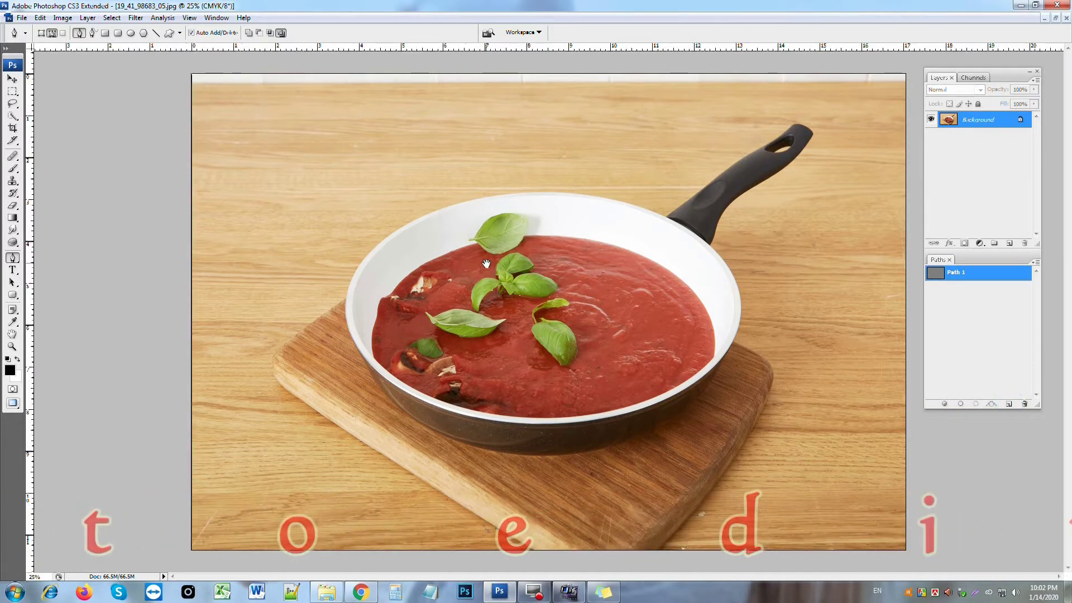
# Zoom to about 124% on the handle and place the first anchor at its base.
pyautogui.hotkey('ctrl', '+')
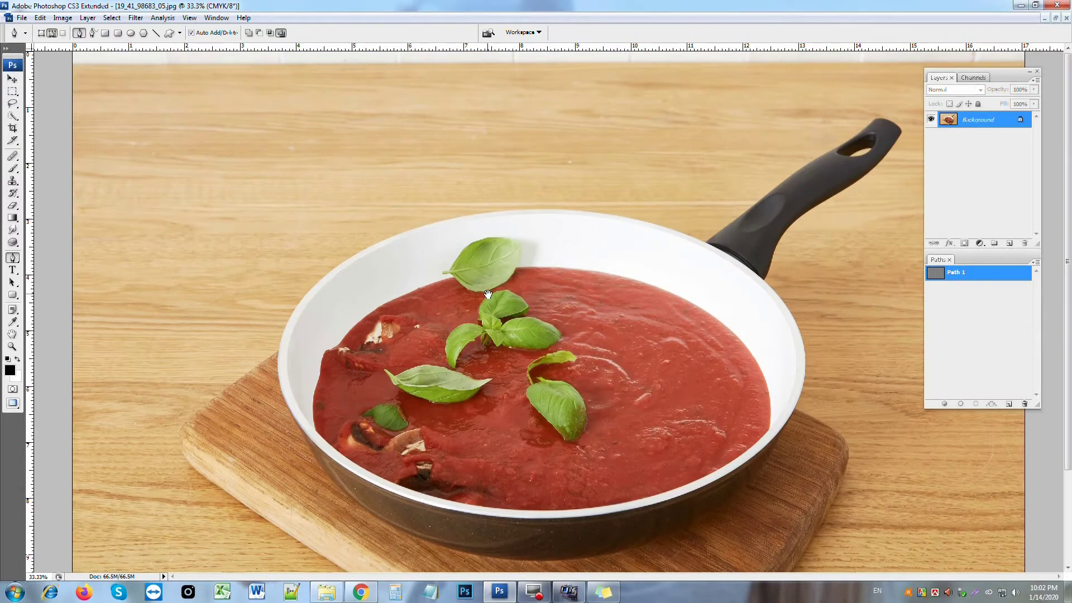
pyautogui.hotkey('ctrl', '-')
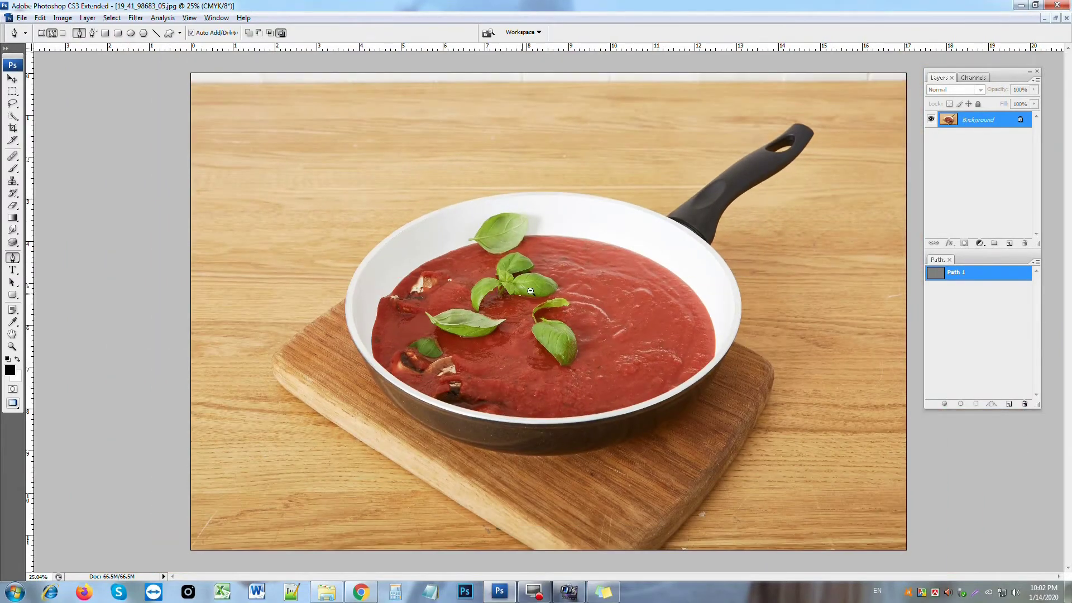
pyautogui.scroll(1, 577, 272)
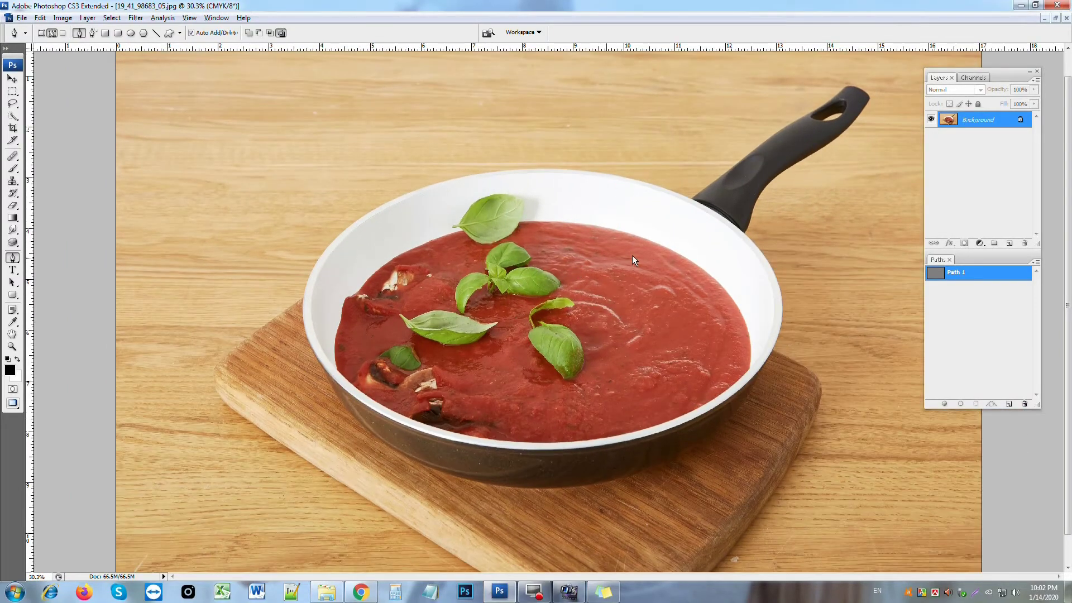
pyautogui.moveTo(690, 217); pyautogui.dragTo(622, 258)
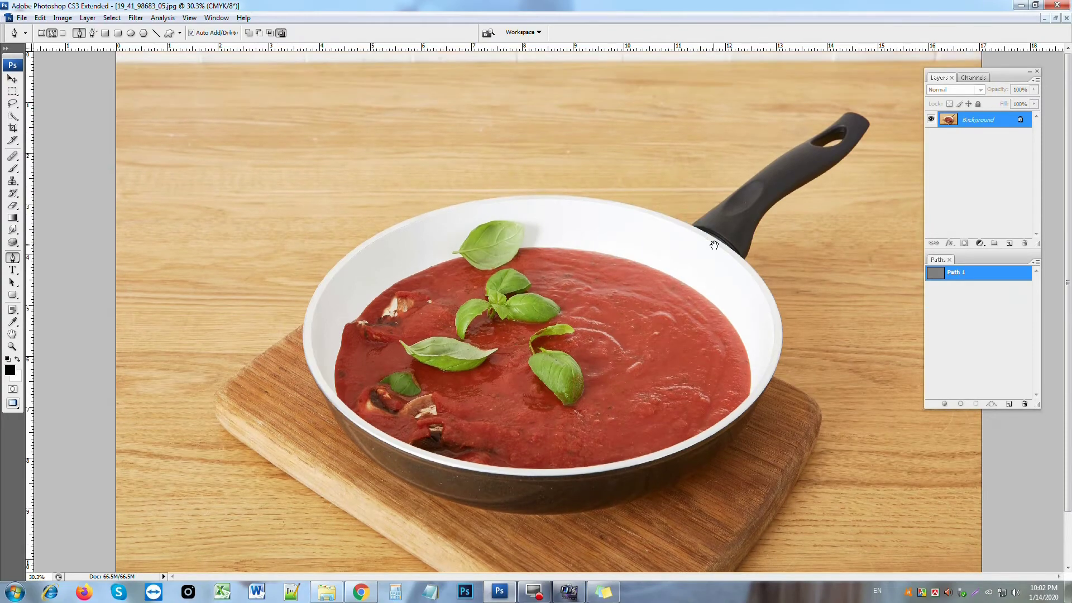
pyautogui.scroll(1, 714, 240)
pyautogui.scroll(1, 715, 229)
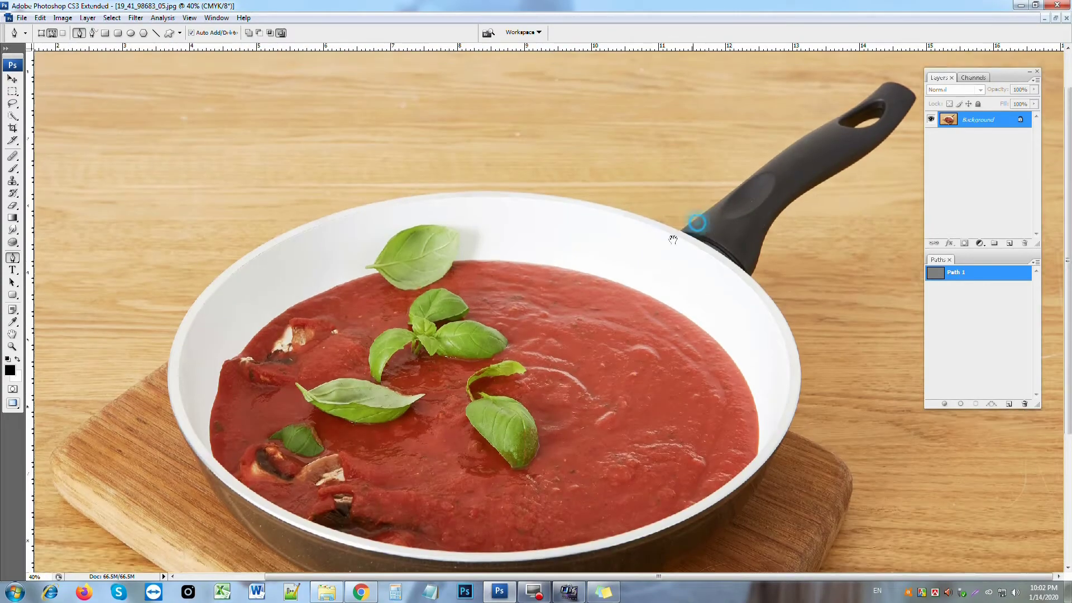
pyautogui.scroll(1, 709, 251)
pyautogui.scroll(1, 709, 255)
pyautogui.scroll(1, 705, 253)
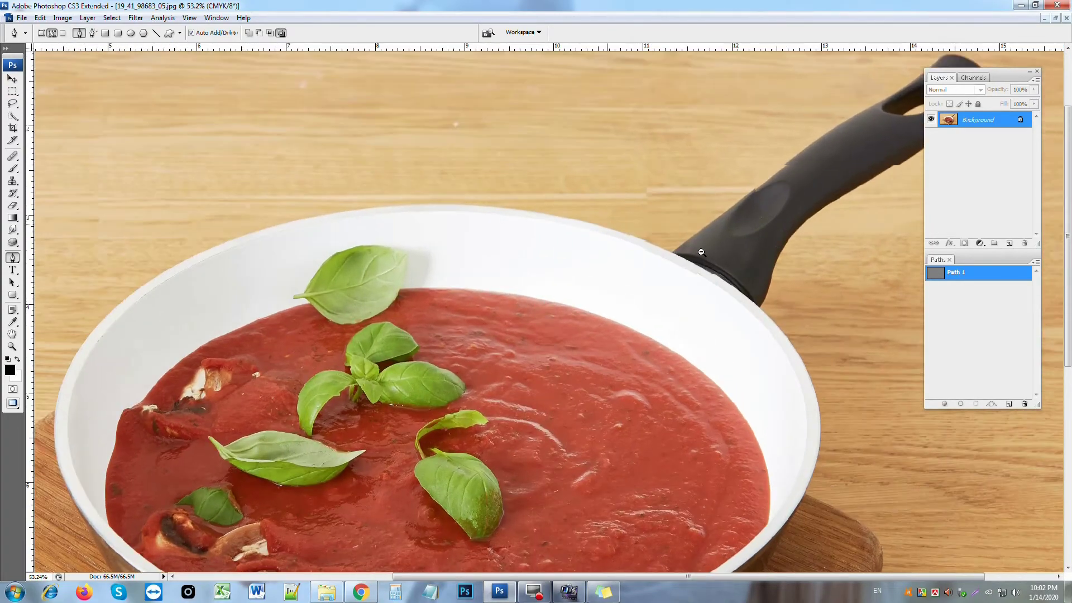
pyautogui.scroll(1, 701, 252)
pyautogui.scroll(1, 698, 253)
pyautogui.scroll(1, 692, 254)
pyautogui.scroll(1, 683, 255)
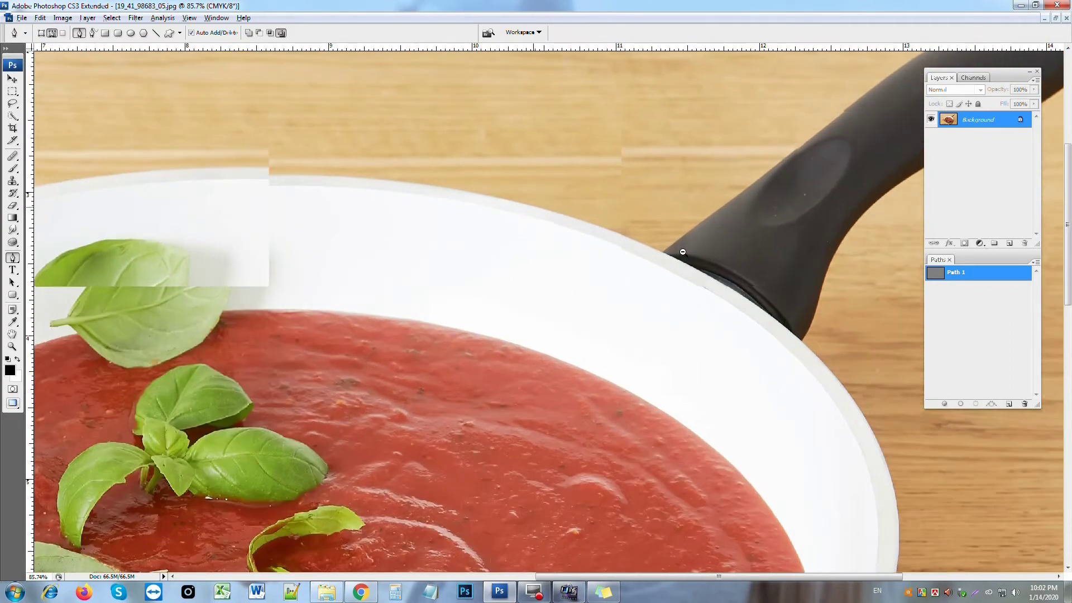
pyautogui.scroll(1, 675, 257)
pyautogui.scroll(1, 661, 254)
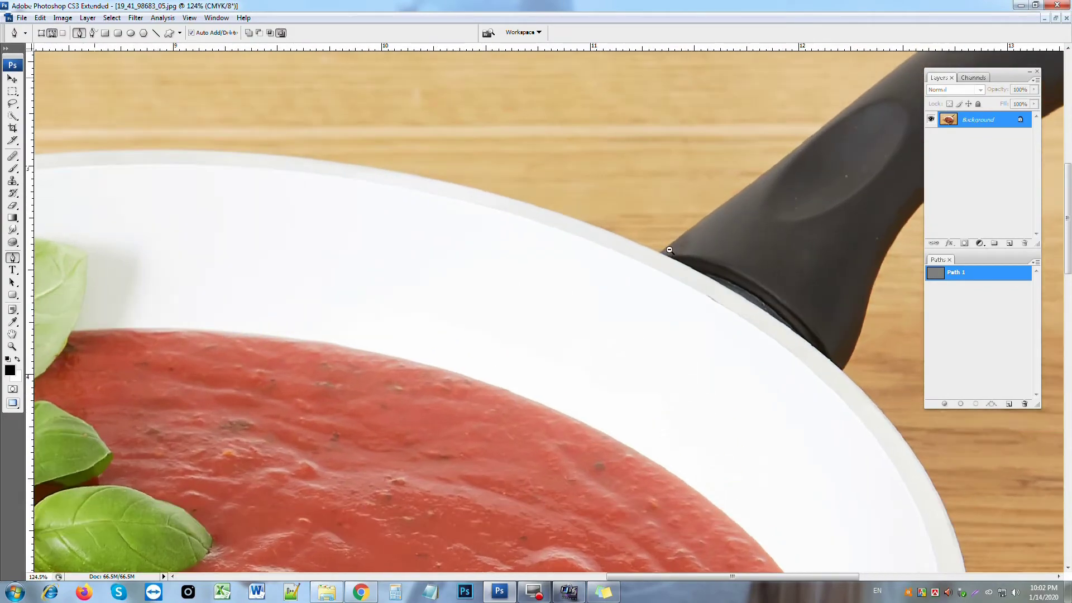
pyautogui.scroll(1, 665, 255)
pyautogui.click(659, 258)
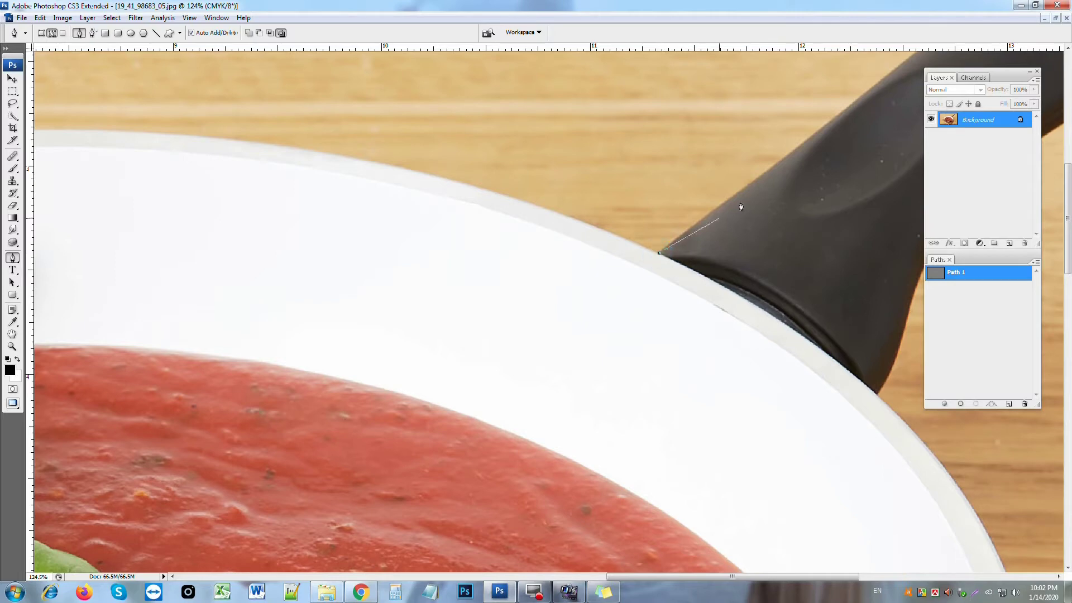
# Trace the handle's upper edge with curved anchors out to its tip.
pyautogui.click(750, 189)
pyautogui.moveTo(750, 189)
pyautogui.mouseDown()
pyautogui.moveTo(701, 230)
pyautogui.moveTo(756, 186)
pyautogui.mouseUp()
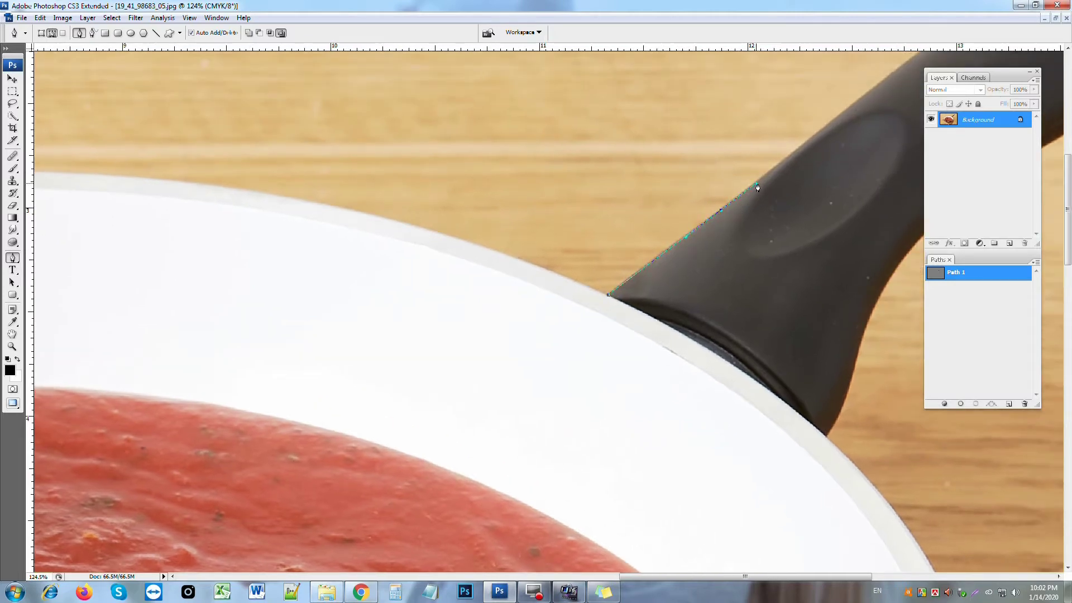
pyautogui.moveTo(802, 131)
pyautogui.mouseDown()
pyautogui.moveTo(659, 224)
pyautogui.moveTo(732, 185)
pyautogui.mouseUp()
pyautogui.moveTo(807, 124)
pyautogui.mouseDown()
pyautogui.moveTo(590, 249)
pyautogui.moveTo(780, 128)
pyautogui.moveTo(808, 97)
pyautogui.moveTo(869, 108)
pyautogui.mouseUp()
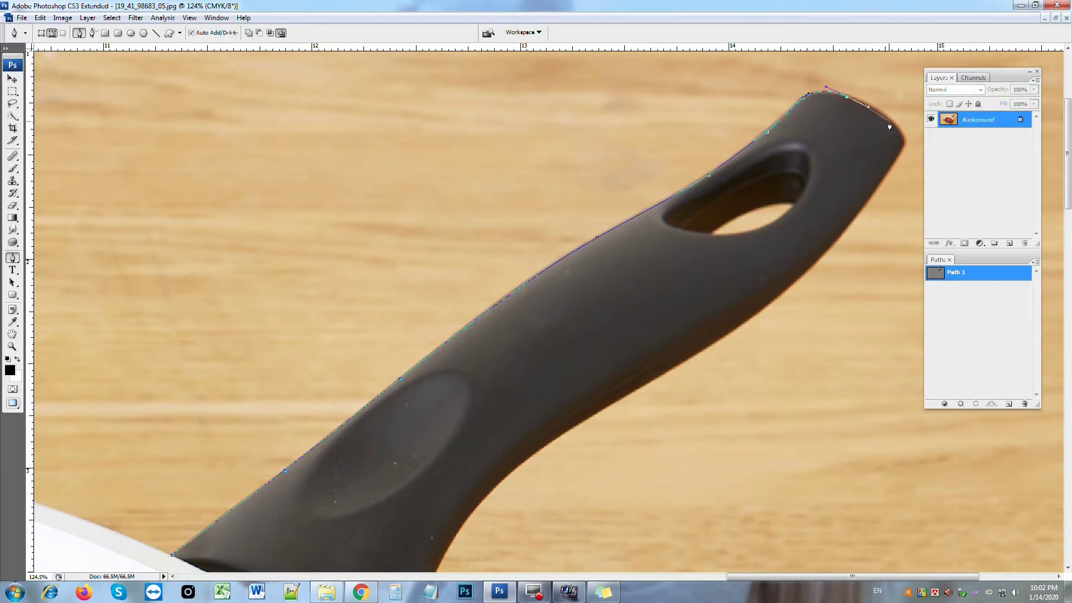
pyautogui.moveTo(897, 133); pyautogui.dragTo(897, 161)
# Bring the path down the handle's underside back to where it meets the rim.
pyautogui.moveTo(830, 244); pyautogui.dragTo(795, 284)
pyautogui.moveTo(686, 358); pyautogui.dragTo(611, 402)
pyautogui.moveTo(478, 495)
pyautogui.mouseDown()
pyautogui.moveTo(515, 316)
pyautogui.moveTo(506, 334)
pyautogui.mouseUp()
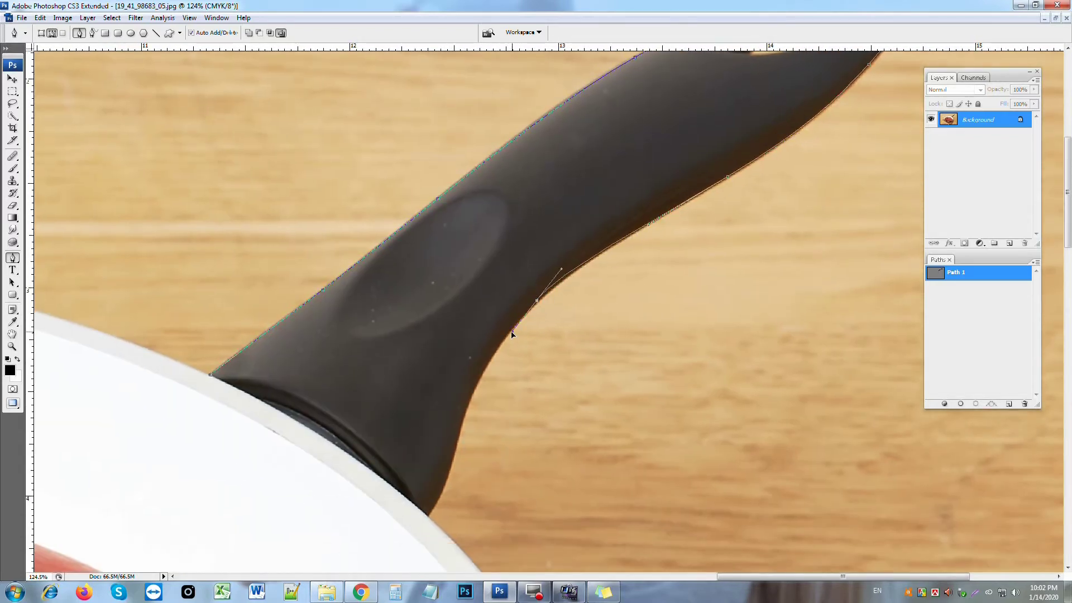
pyautogui.moveTo(472, 400); pyautogui.dragTo(465, 423)
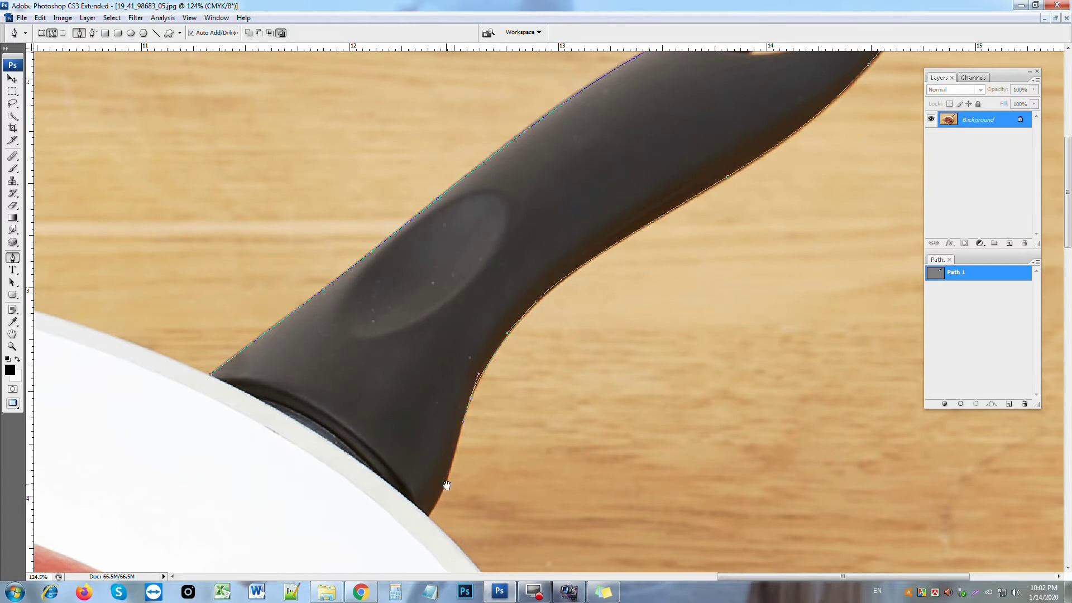
pyautogui.moveTo(447, 485); pyautogui.dragTo(482, 333)
pyautogui.moveTo(463, 369); pyautogui.dragTo(447, 400)
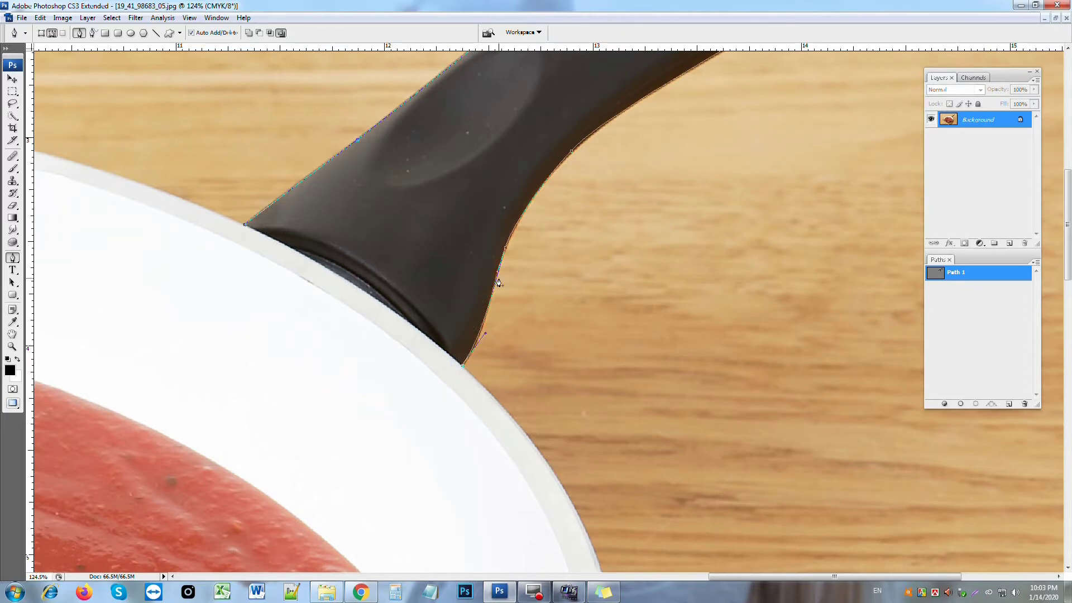
# Start the rim outline beside the handle with curved anchors along the bowl's side.
pyautogui.moveTo(577, 532)
pyautogui.mouseDown()
pyautogui.moveTo(519, 330)
pyautogui.moveTo(571, 444)
pyautogui.mouseUp()
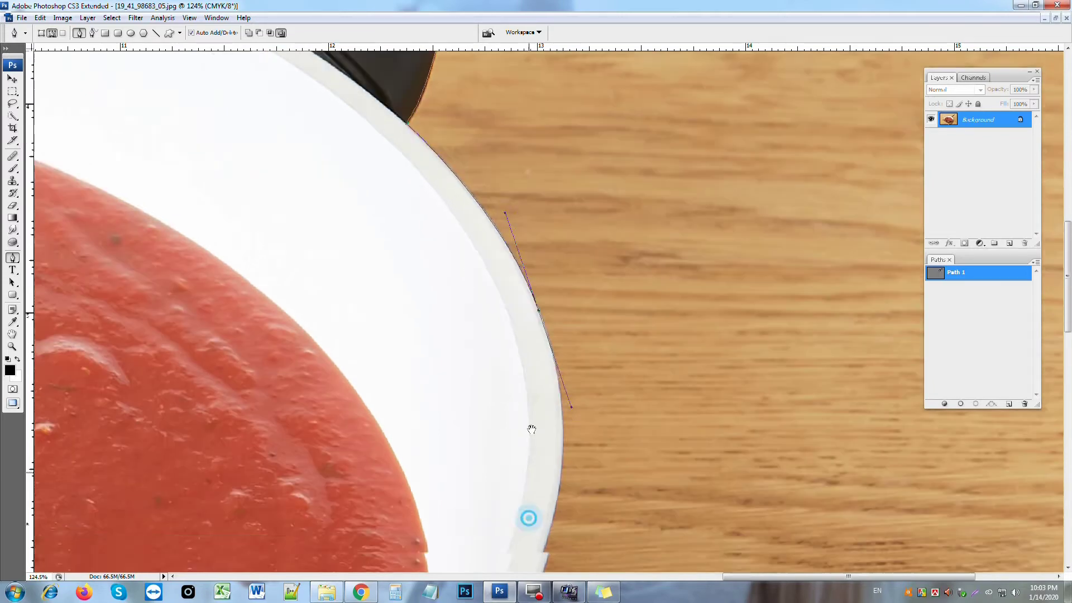
pyautogui.moveTo(529, 517); pyautogui.dragTo(557, 241)
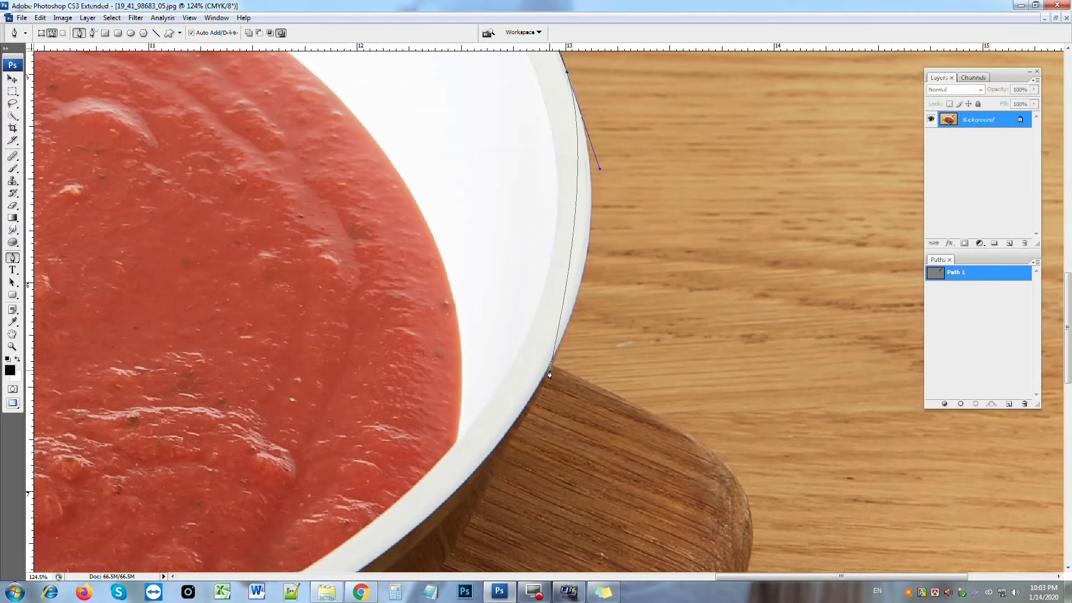
pyautogui.moveTo(544, 375); pyautogui.dragTo(484, 484)
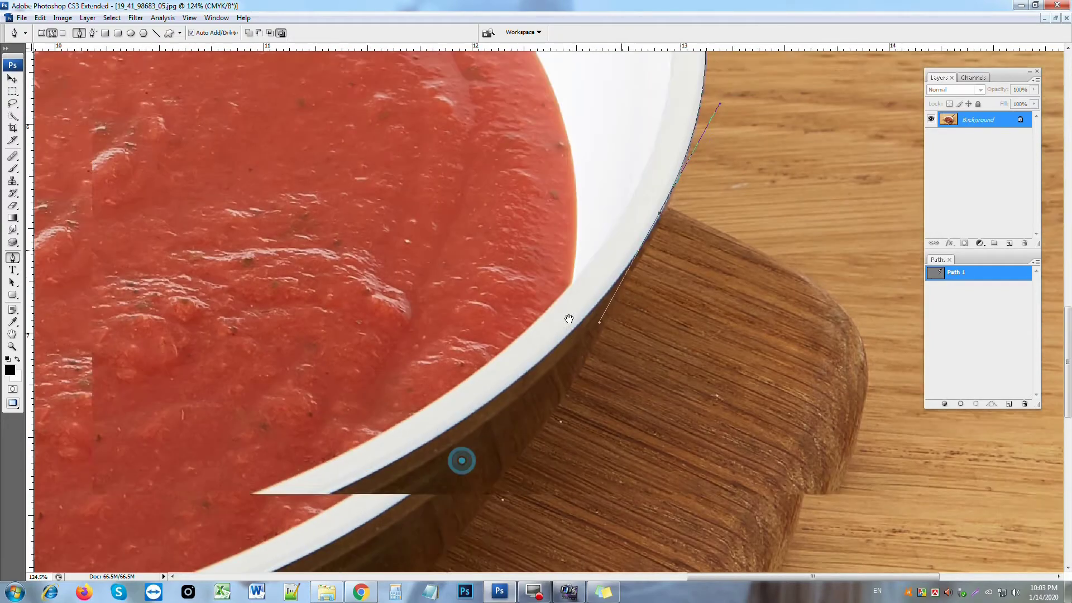
pyautogui.moveTo(449, 490); pyautogui.dragTo(558, 318)
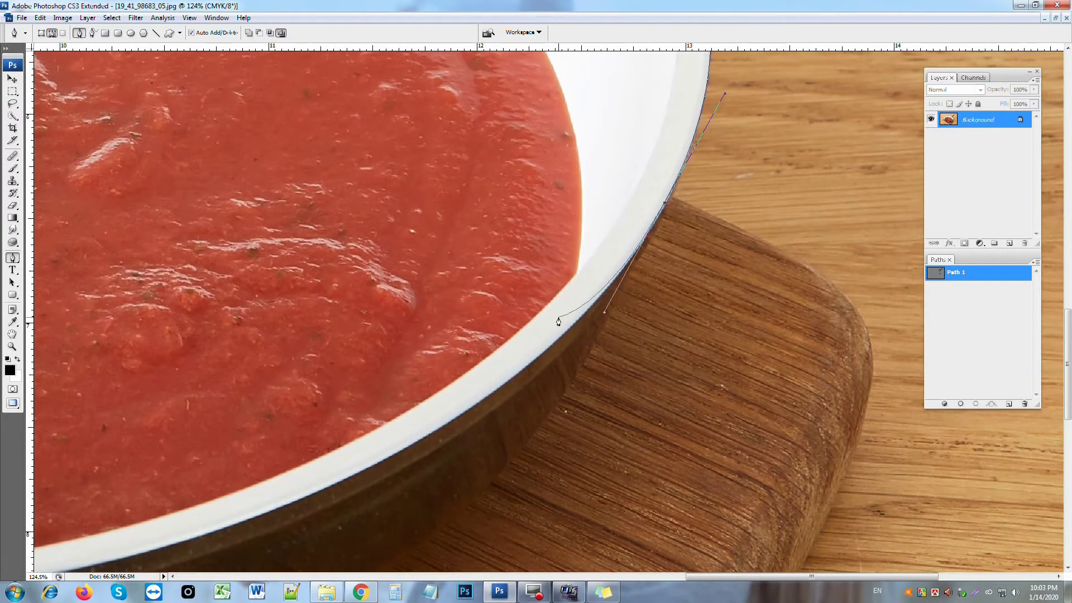
pyautogui.moveTo(451, 427); pyautogui.dragTo(722, 170)
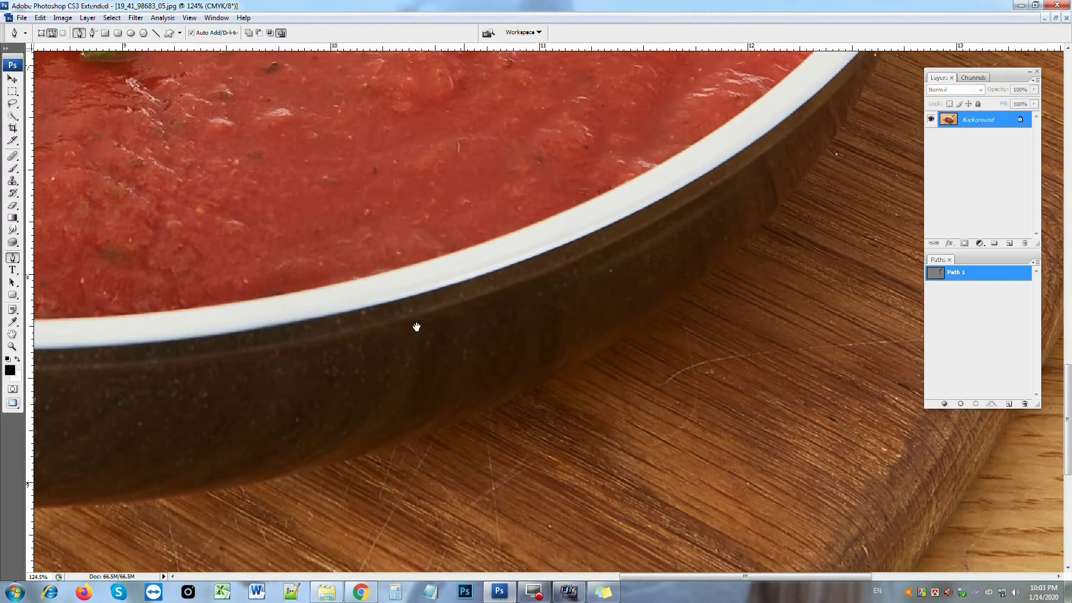
pyautogui.moveTo(665, 251); pyautogui.dragTo(411, 390)
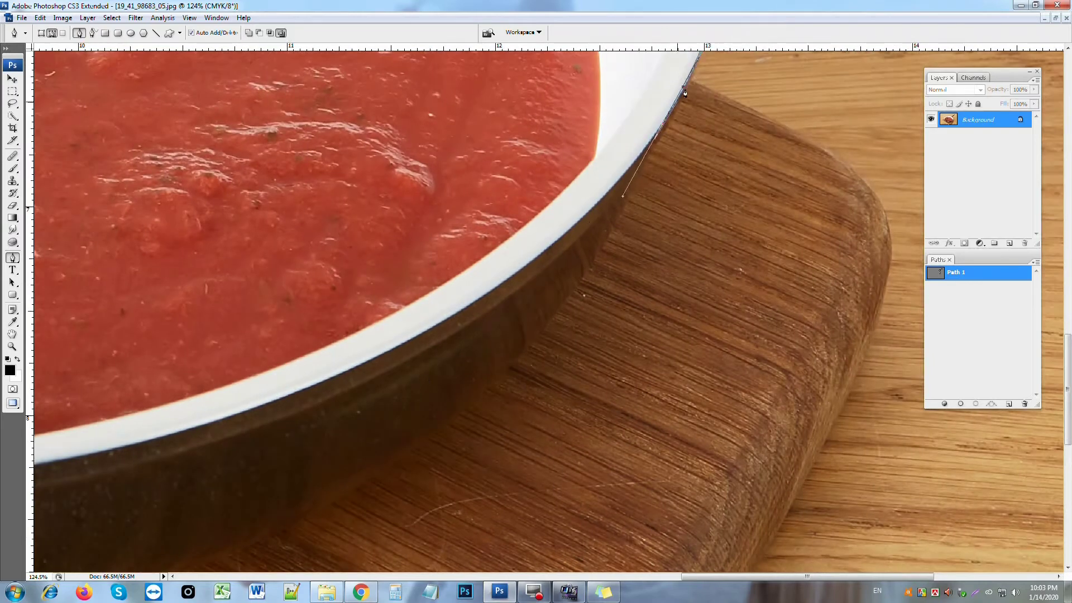
pyautogui.moveTo(684, 90); pyautogui.dragTo(653, 159)
pyautogui.moveTo(593, 263); pyautogui.dragTo(572, 296)
# Continue the curved path along the pan's bottom edge.
pyautogui.moveTo(404, 446)
pyautogui.mouseDown()
pyautogui.moveTo(556, 299)
pyautogui.moveTo(412, 398)
pyautogui.moveTo(857, 262)
pyautogui.mouseUp()
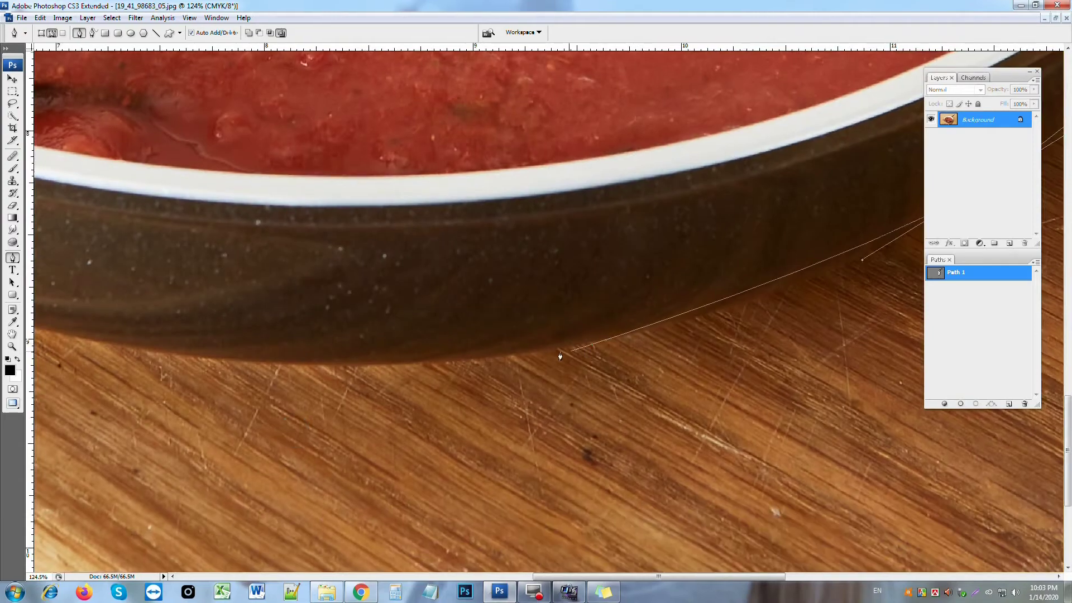
pyautogui.moveTo(531, 350)
pyautogui.mouseDown()
pyautogui.moveTo(383, 347)
pyautogui.moveTo(507, 371)
pyautogui.mouseUp()
pyautogui.moveTo(395, 356); pyautogui.dragTo(228, 319)
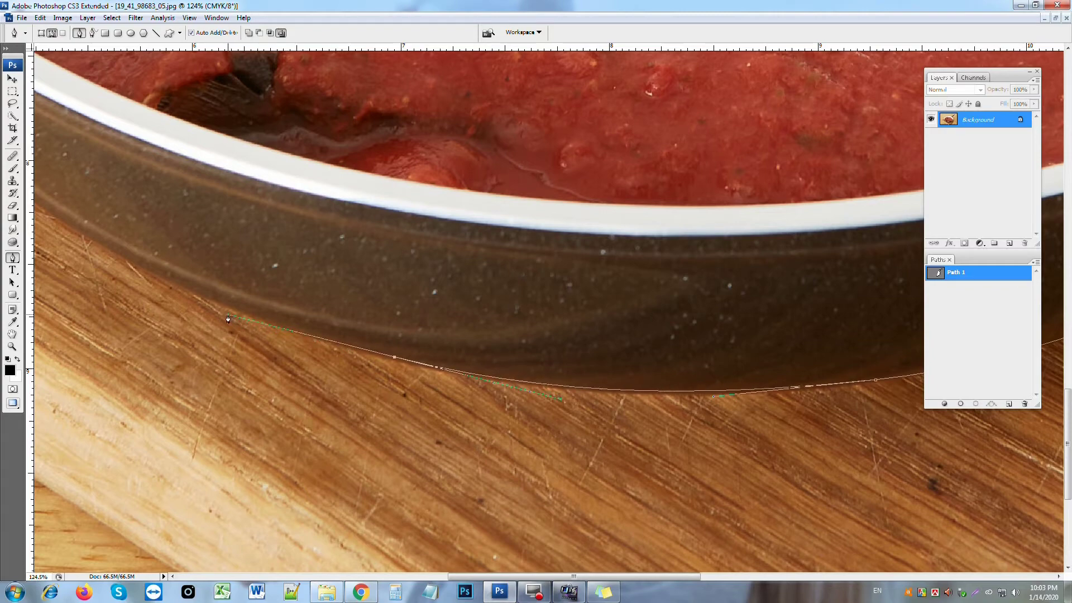
pyautogui.moveTo(596, 397); pyautogui.dragTo(563, 404)
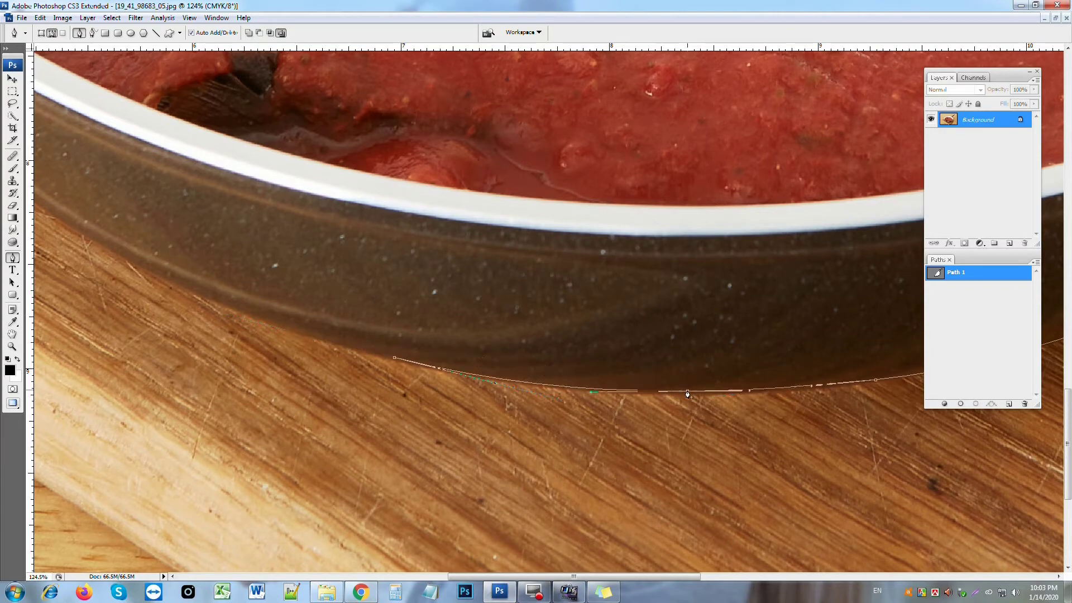
pyautogui.moveTo(563, 404); pyautogui.dragTo(841, 484)
pyautogui.click(366, 317)
pyautogui.moveTo(366, 317); pyautogui.dragTo(262, 245)
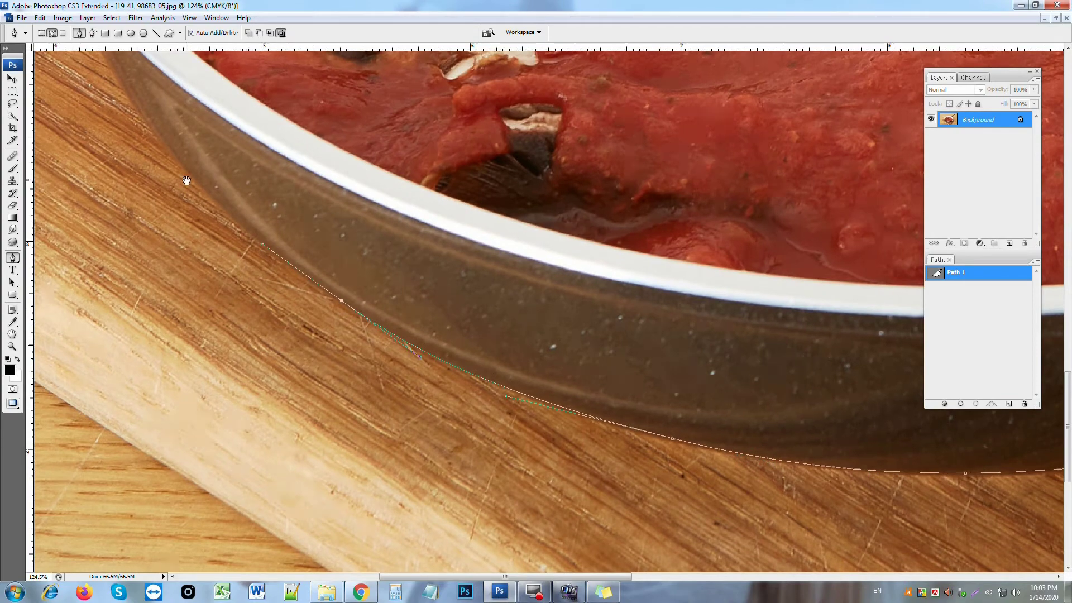
# Curve the path up the pan's left side and along the left rim.
pyautogui.moveTo(187, 180); pyautogui.dragTo(436, 386)
pyautogui.moveTo(407, 338); pyautogui.dragTo(344, 263)
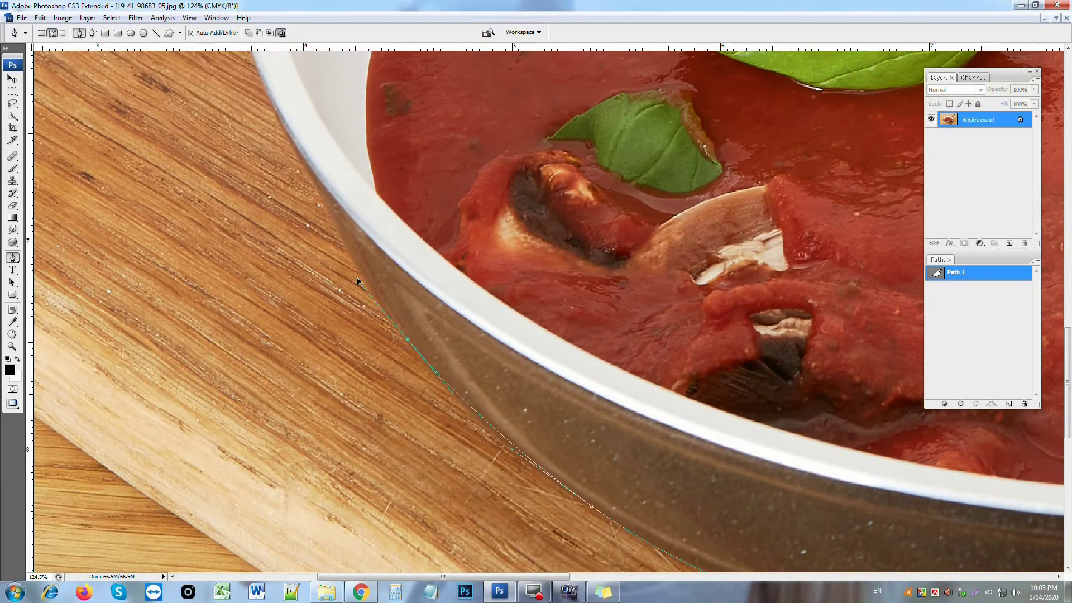
pyautogui.moveTo(306, 175); pyautogui.dragTo(416, 357)
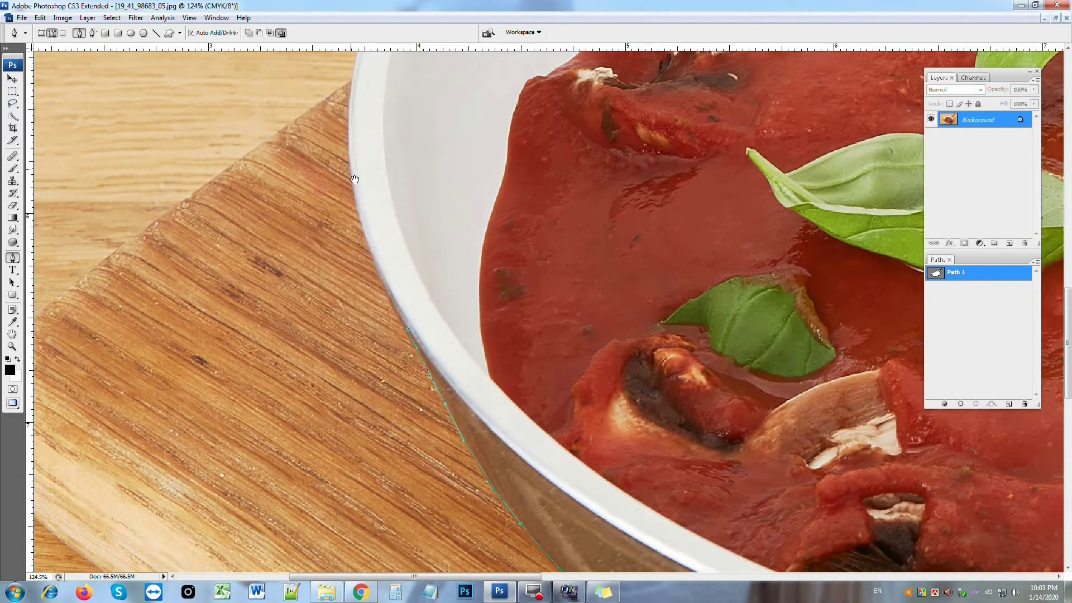
pyautogui.moveTo(354, 180); pyautogui.dragTo(368, 304)
pyautogui.moveTo(364, 256); pyautogui.dragTo(363, 166)
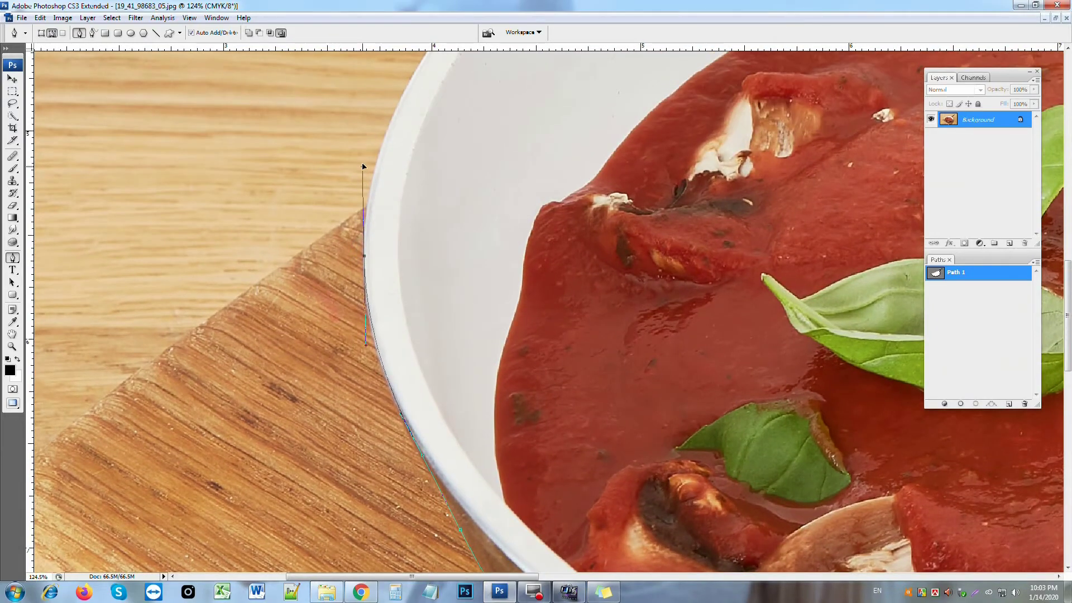
pyautogui.moveTo(389, 114); pyautogui.dragTo(311, 419)
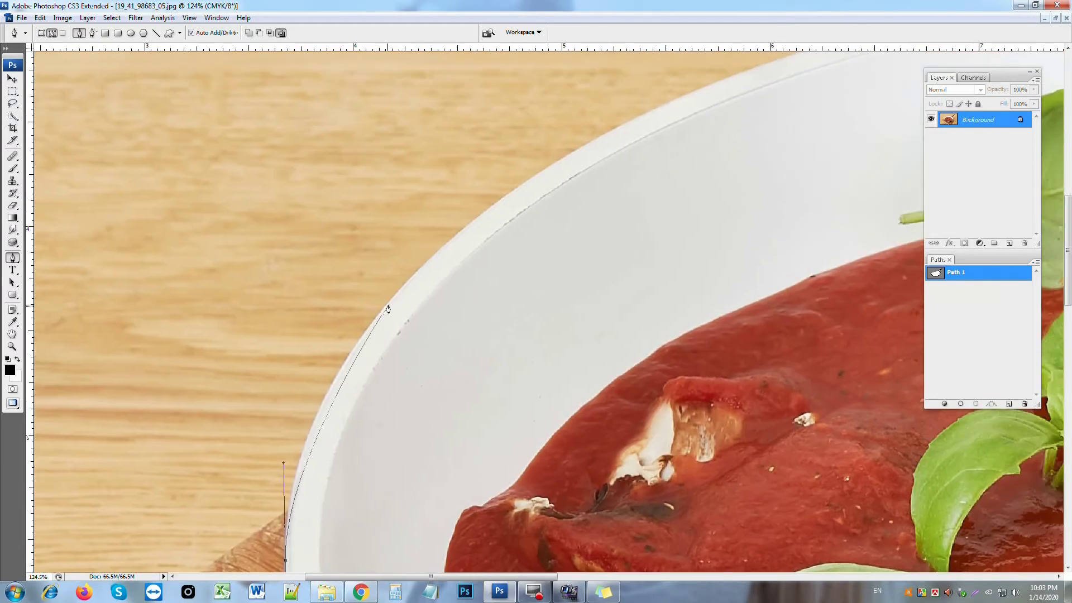
pyautogui.moveTo(390, 302); pyautogui.dragTo(453, 229)
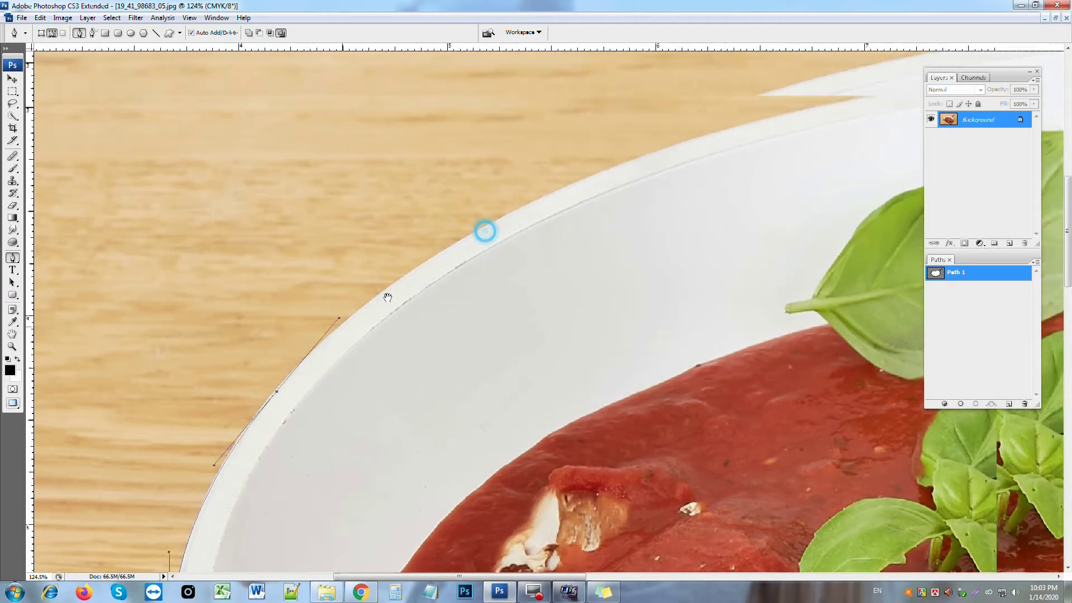
# Carry the path across the upper rim back toward the handle.
pyautogui.moveTo(599, 141); pyautogui.dragTo(433, 270)
pyautogui.click(500, 225)
pyautogui.moveTo(499, 225); pyautogui.dragTo(602, 174)
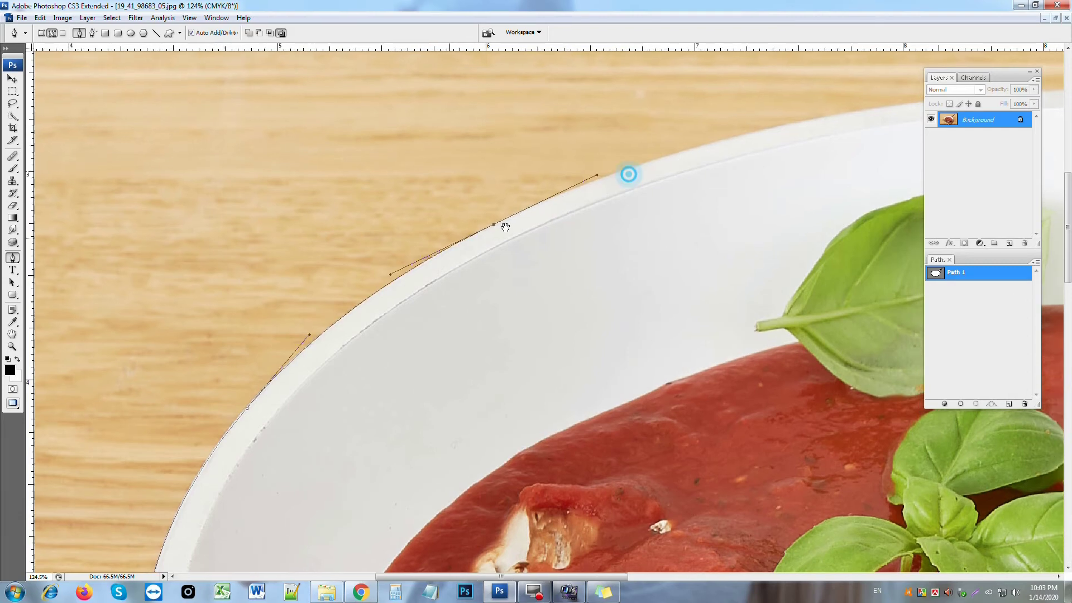
pyautogui.moveTo(505, 227); pyautogui.dragTo(388, 270)
pyautogui.moveTo(575, 204)
pyautogui.mouseDown()
pyautogui.moveTo(722, 168)
pyautogui.moveTo(259, 223)
pyautogui.mouseUp()
pyautogui.click(561, 239)
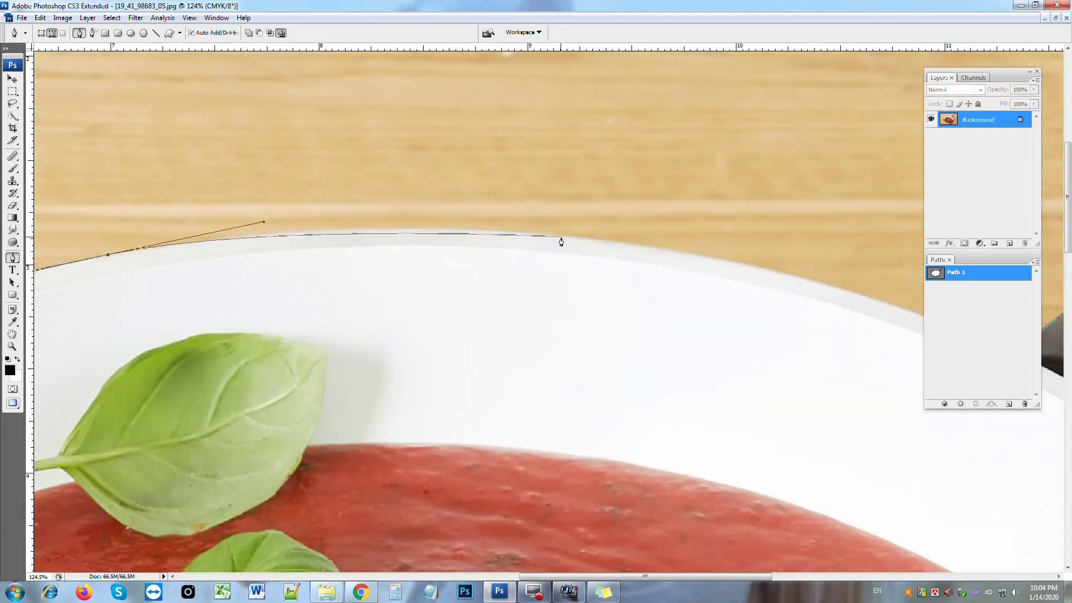
pyautogui.moveTo(564, 239); pyautogui.dragTo(693, 254)
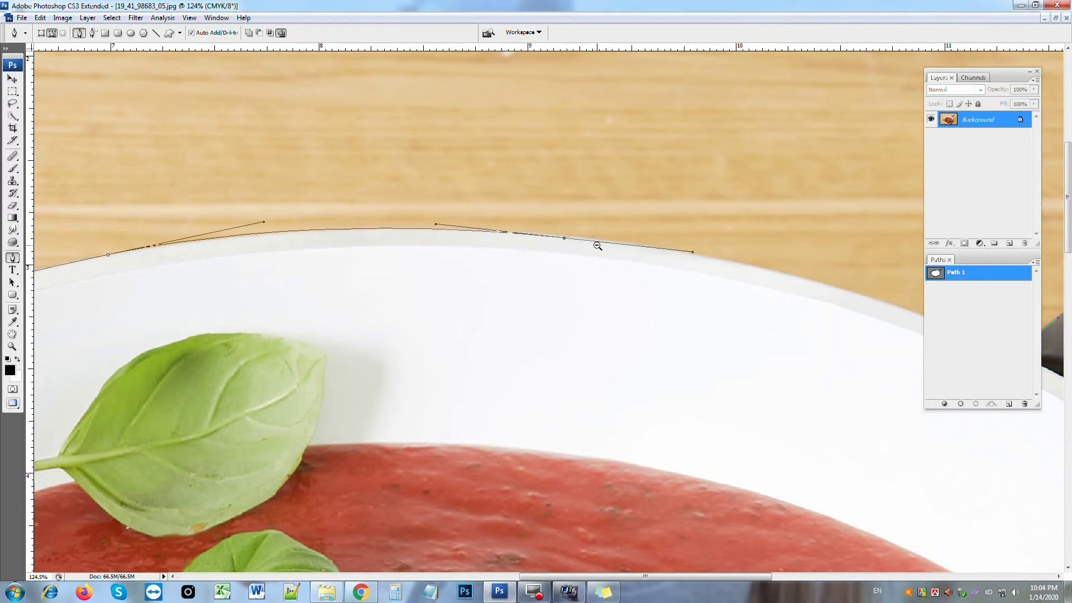
pyautogui.scroll(-1, 596, 244)
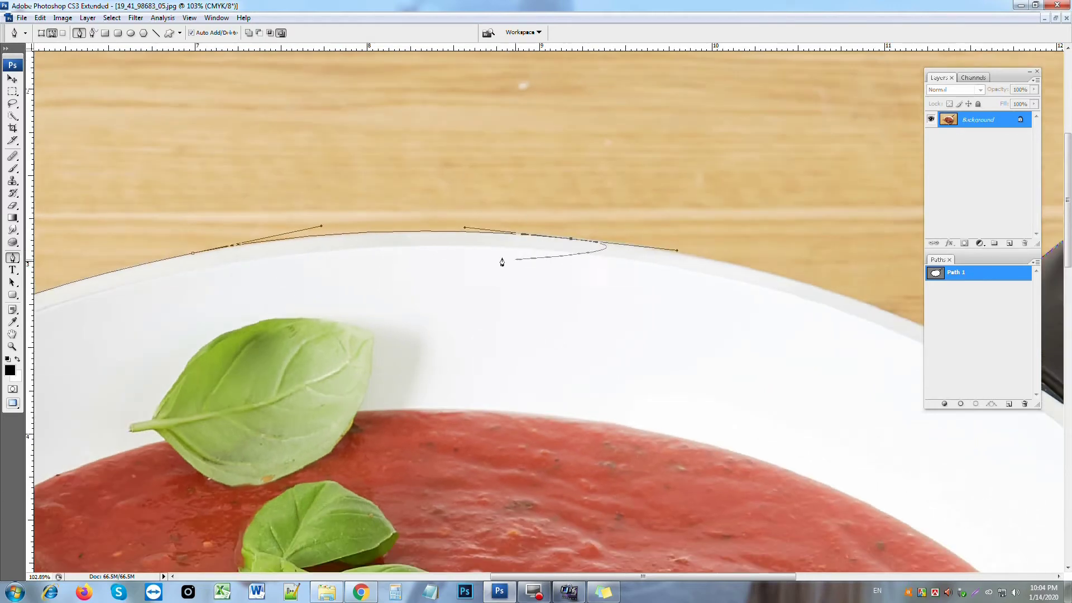
pyautogui.click(339, 234)
pyautogui.moveTo(894, 356)
pyautogui.mouseDown()
pyautogui.moveTo(623, 270)
pyautogui.moveTo(812, 324)
pyautogui.mouseUp()
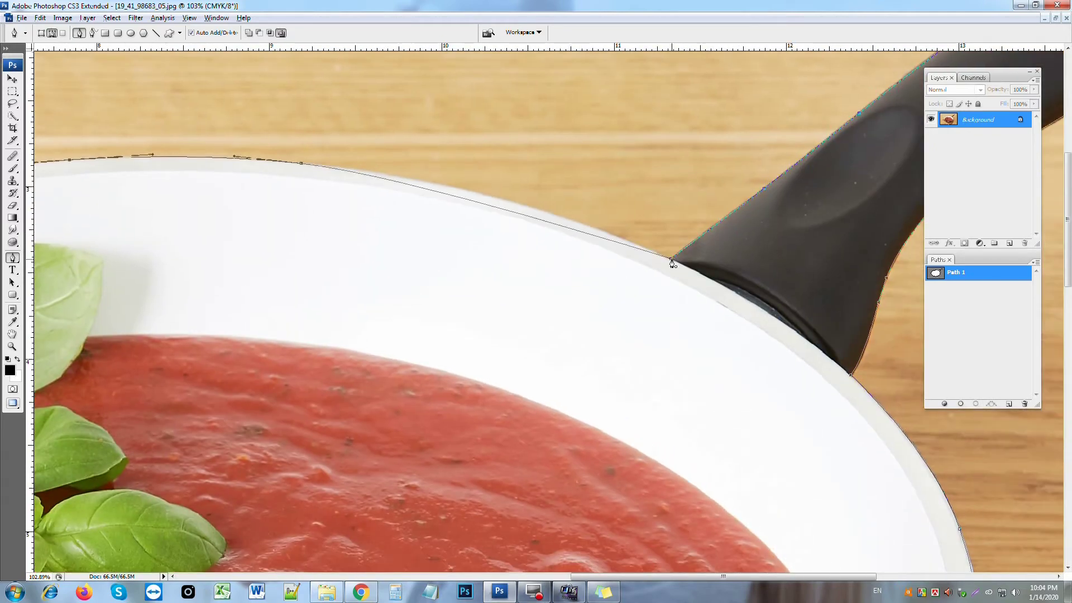
pyautogui.moveTo(826, 228); pyautogui.dragTo(694, 285)
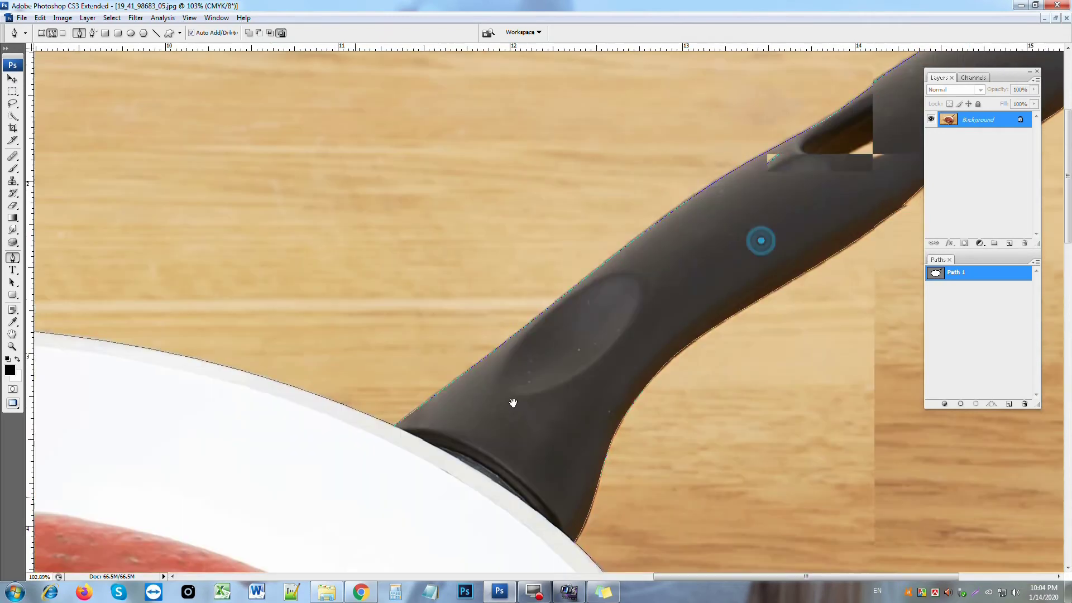
# At 200% zoom, draw a closed subpath around the hole in the handle's tip.
pyautogui.click(805, 217)
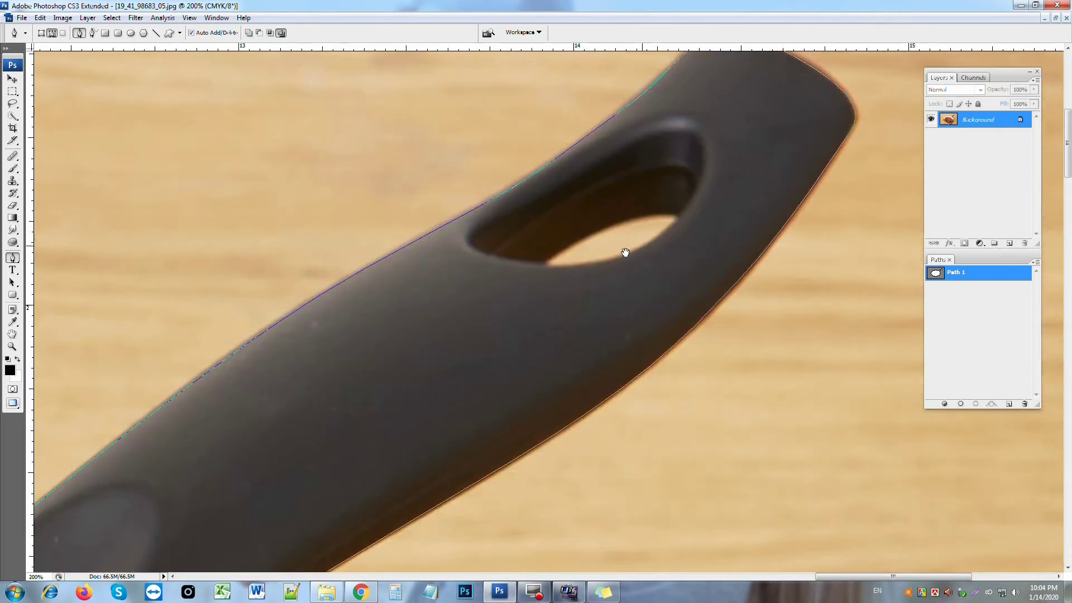
pyautogui.click(543, 263)
pyautogui.moveTo(678, 215); pyautogui.dragTo(733, 224)
pyautogui.keyDown('alt'); pyautogui.click(678, 217); pyautogui.keyUp('alt')
pyautogui.moveTo(543, 263); pyautogui.dragTo(529, 257)
# Load the path as a feathered selection, copy the pan to Layer 1, and add empty Layer 2.
pyautogui.hotkey('ctrl', '0')
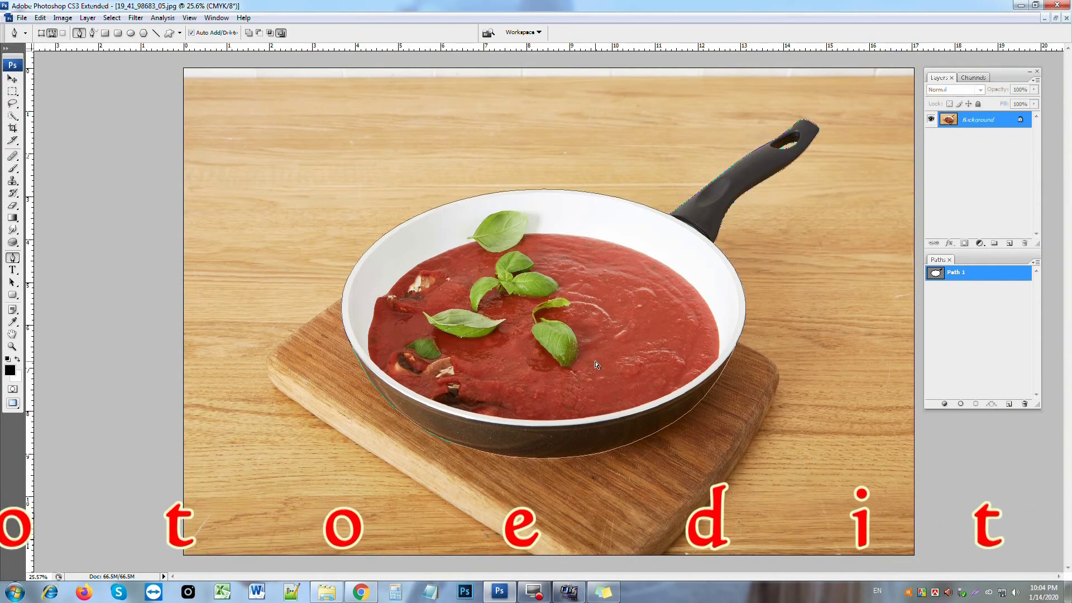
pyautogui.hotkey('ctrl', 'Return')
pyautogui.hotkey('ctrl', 'alt', 'd')
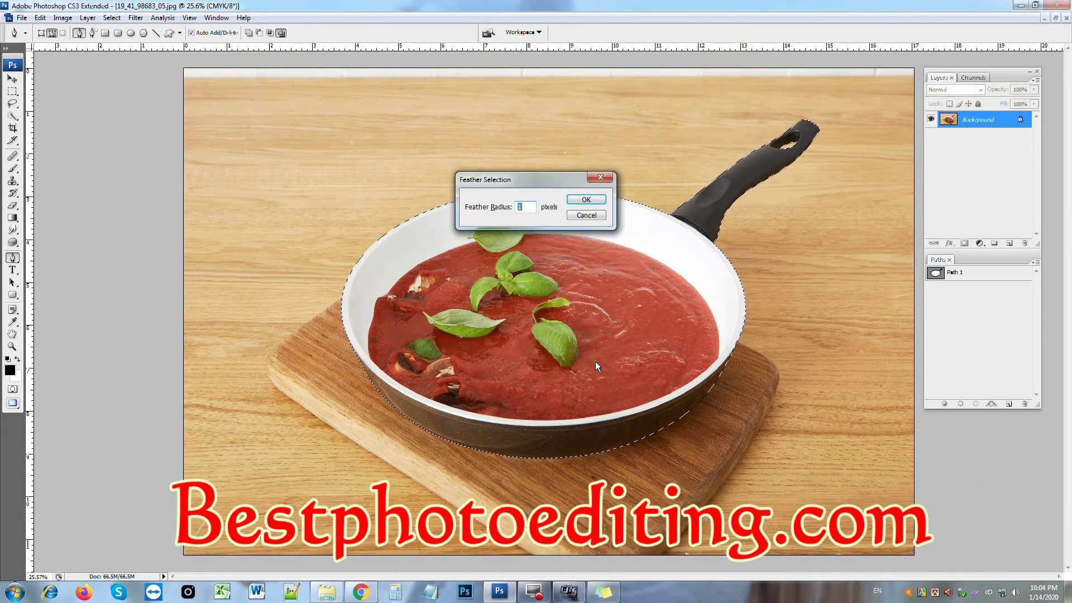
pyautogui.press('Return')
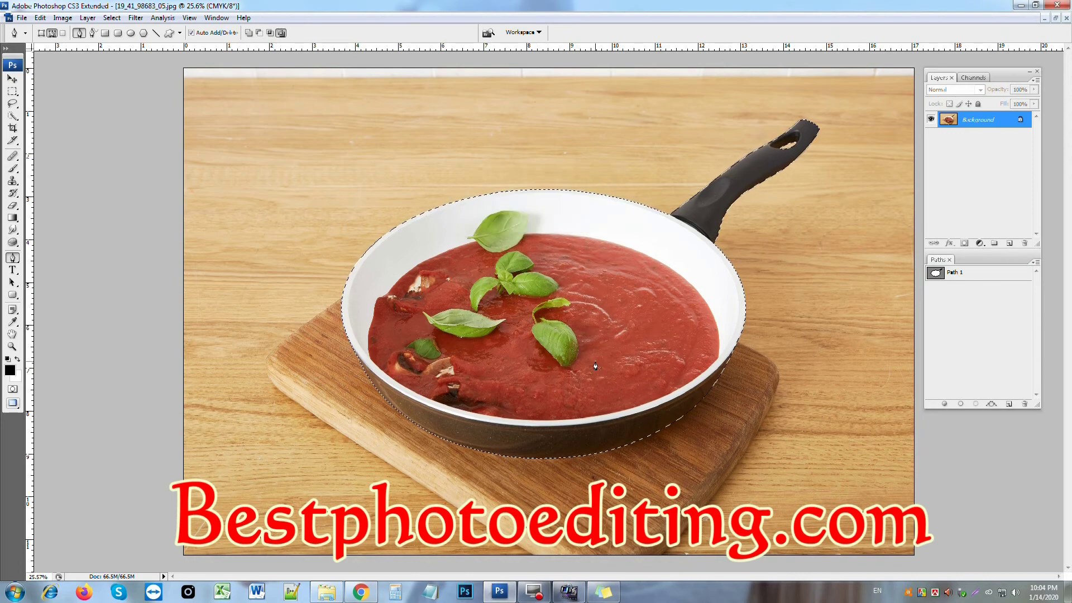
pyautogui.hotkey('ctrl', 'j')
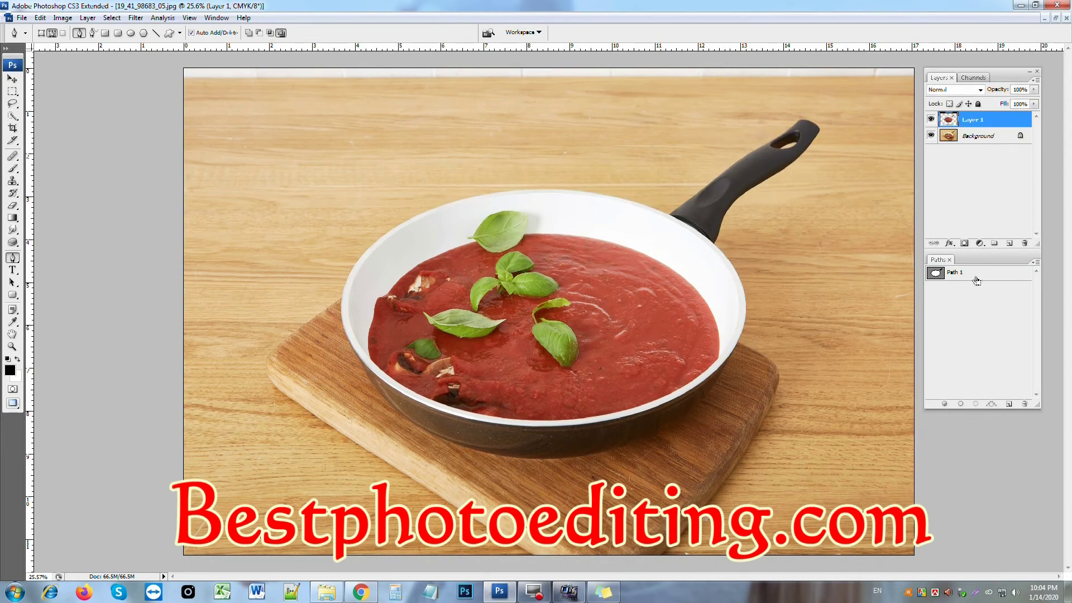
pyautogui.keyDown('ctrl'); pyautogui.click(1008, 245); pyautogui.keyUp('ctrl')
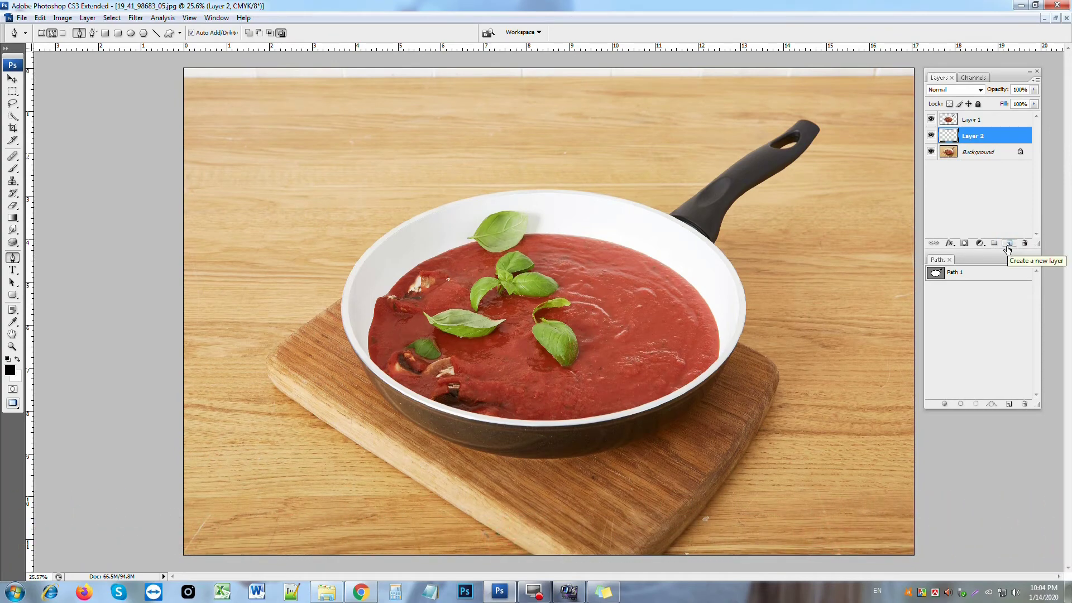
# Fill Layer 2 with white, set the foreground to yellow fff000, and add Layer 3.
pyautogui.hotkey('ctrl', 'BackSpace')
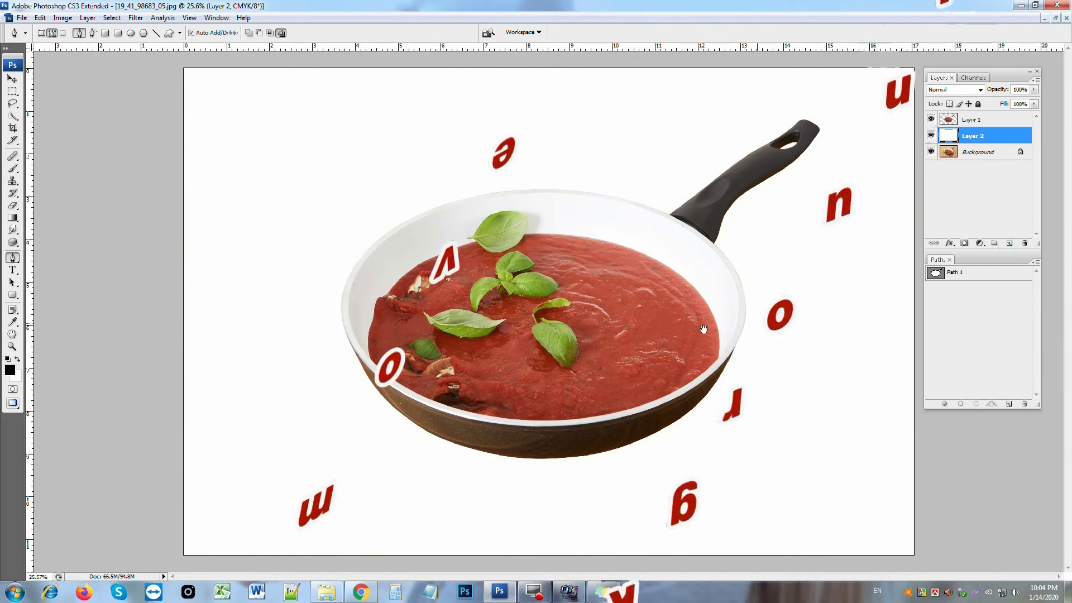
pyautogui.click(583, 310)
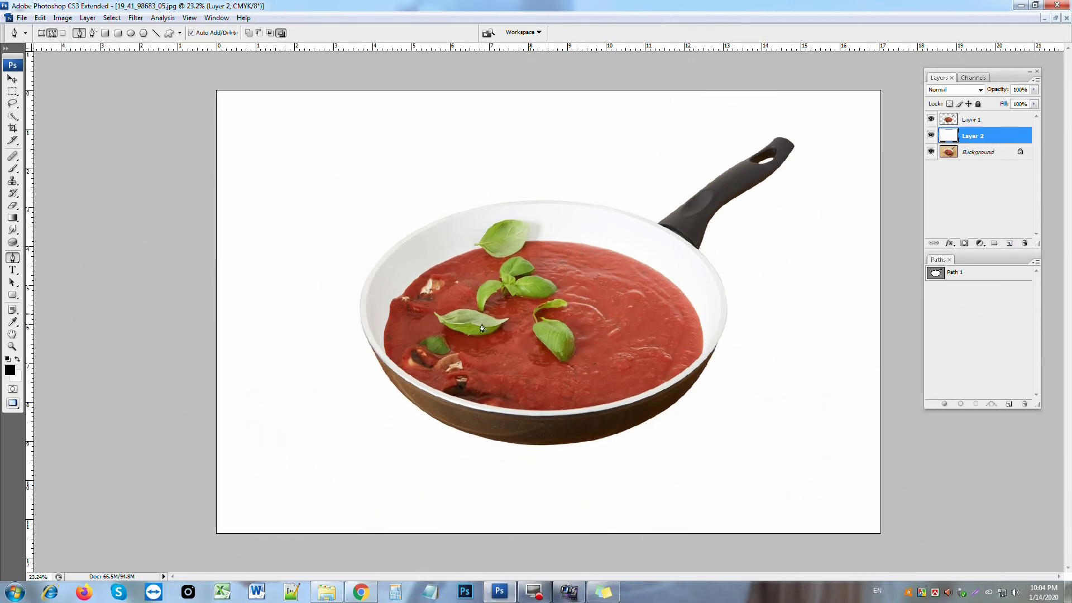
pyautogui.click(11, 371)
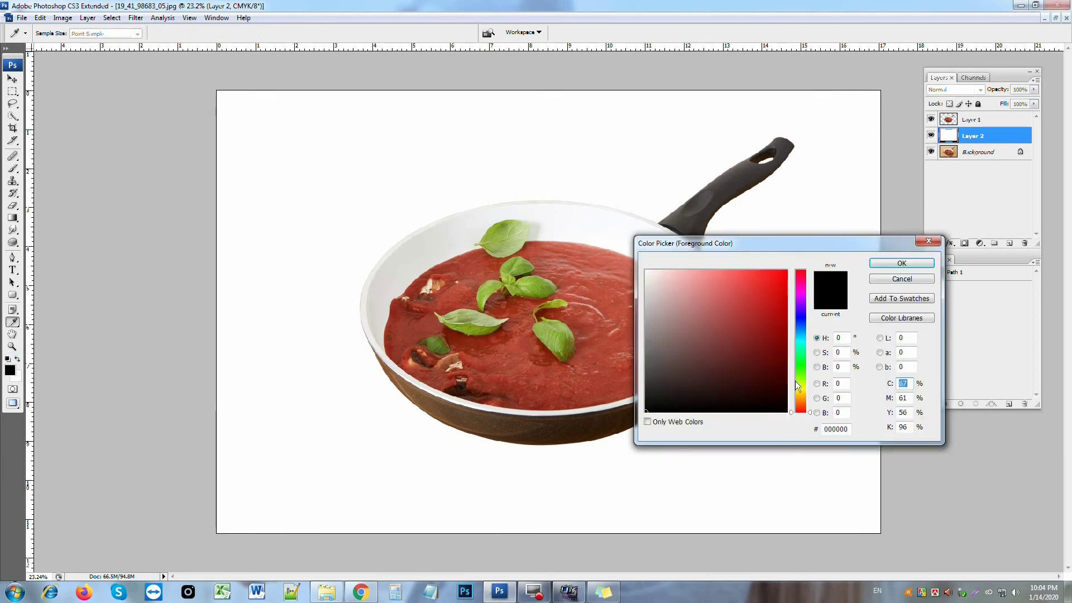
pyautogui.click(801, 389)
pyautogui.click(785, 271)
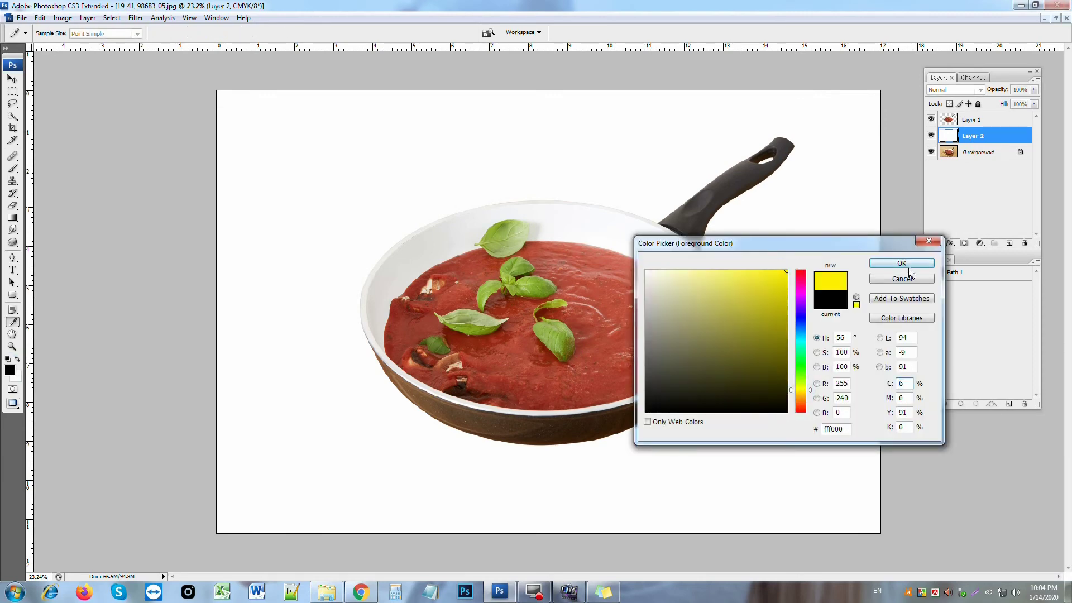
pyautogui.click(908, 268)
pyautogui.click(1008, 244)
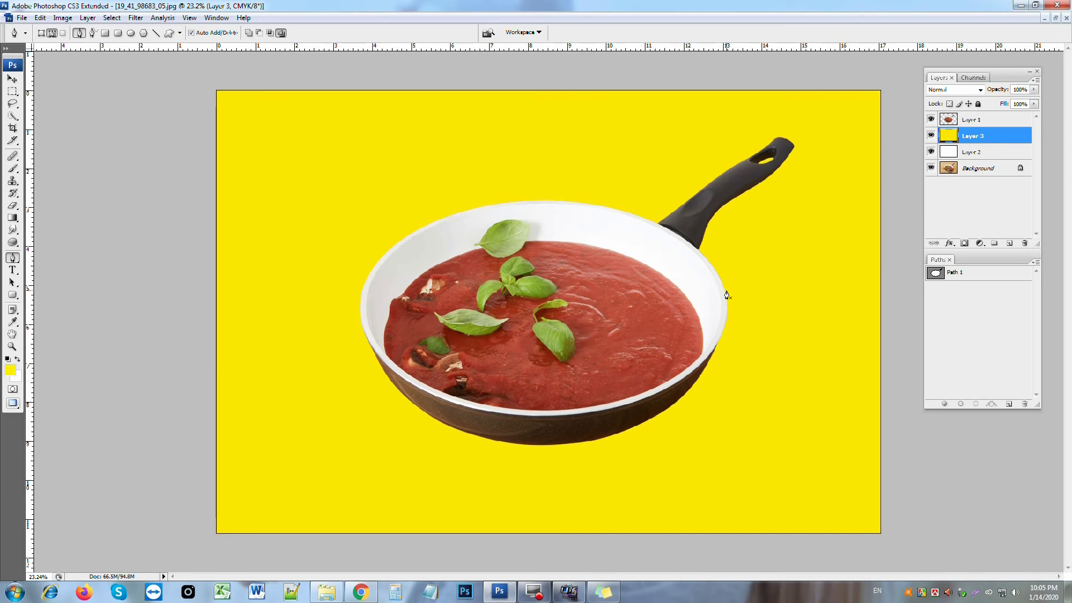
# Toggle visibility of the yellow, white and Background layers to compare backdrops.
pyautogui.click(931, 135)
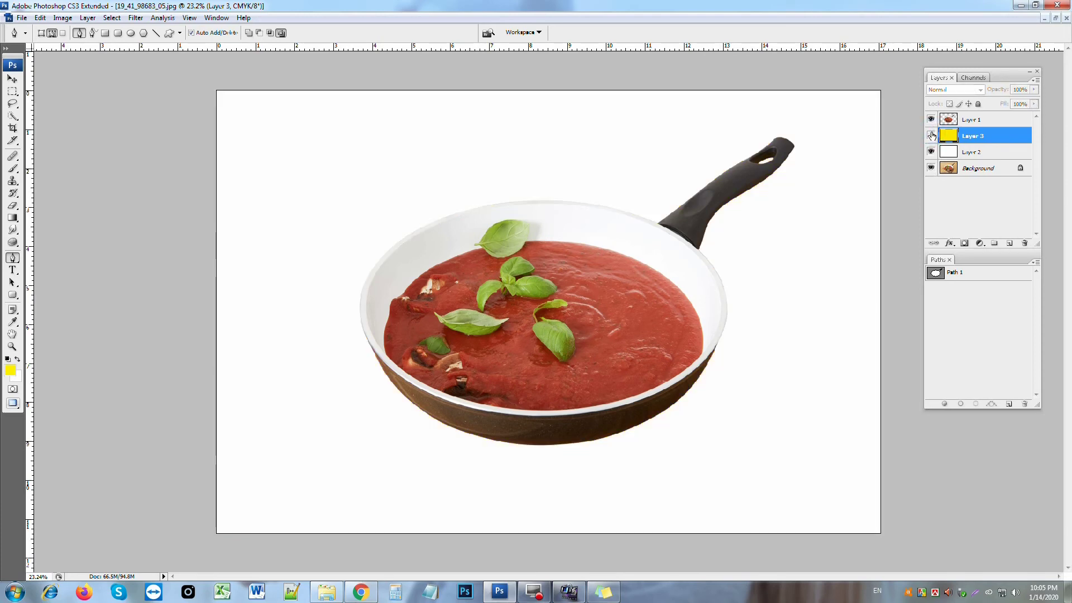
pyautogui.click(930, 150)
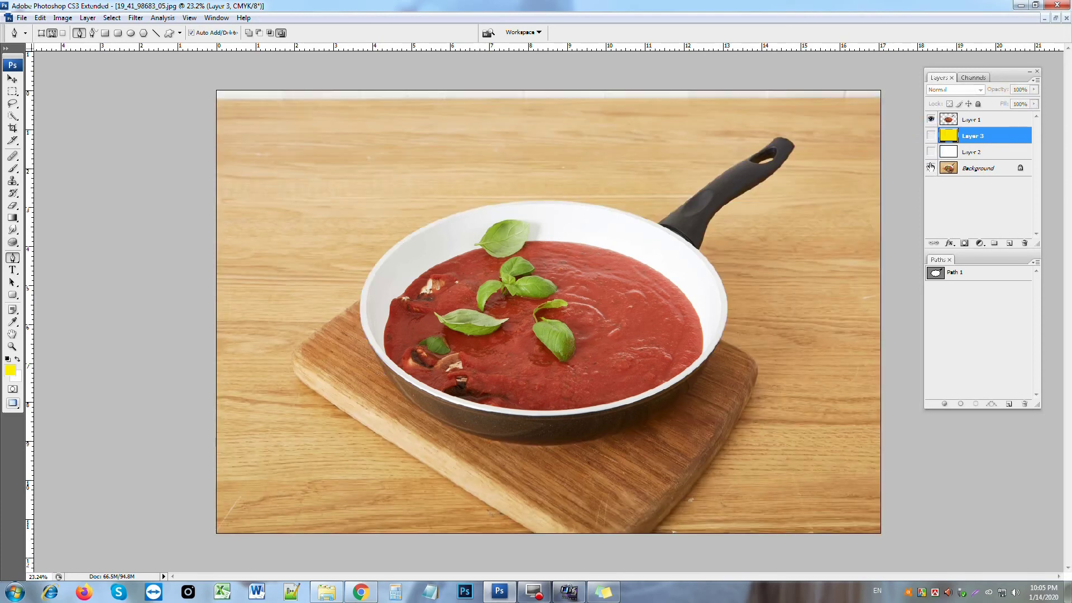
pyautogui.click(929, 135)
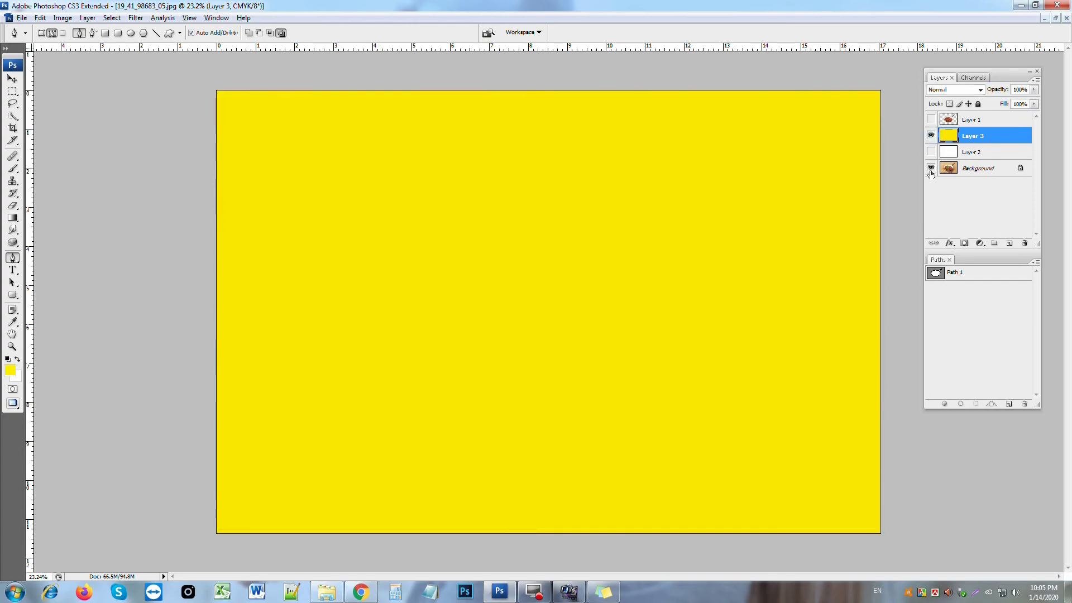
pyautogui.keyDown('alt'); pyautogui.click(930, 167); pyautogui.keyUp('alt')
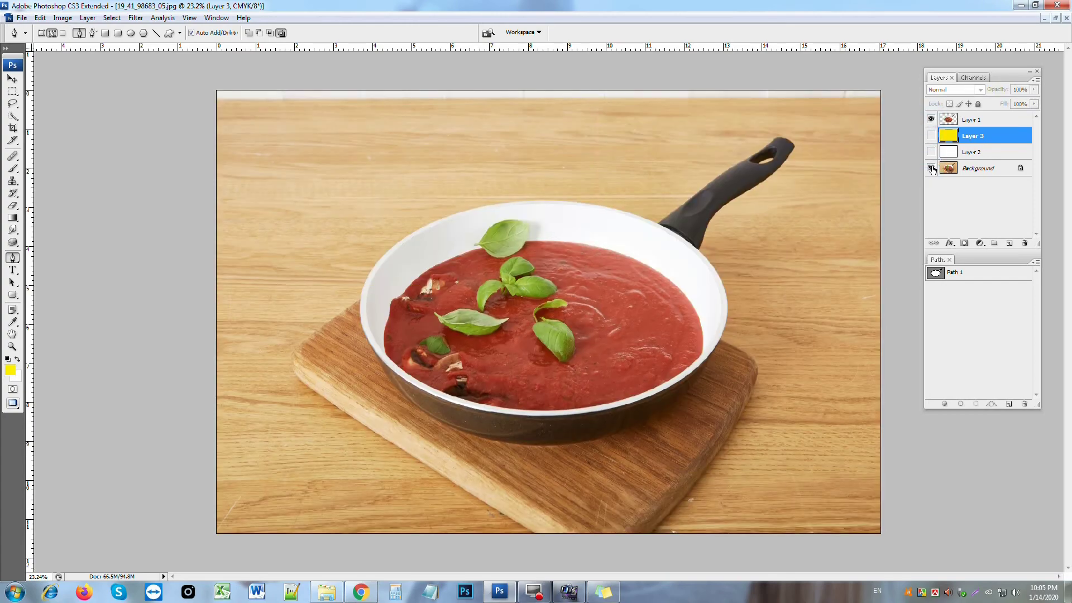
pyautogui.click(930, 135)
pyautogui.click(929, 169)
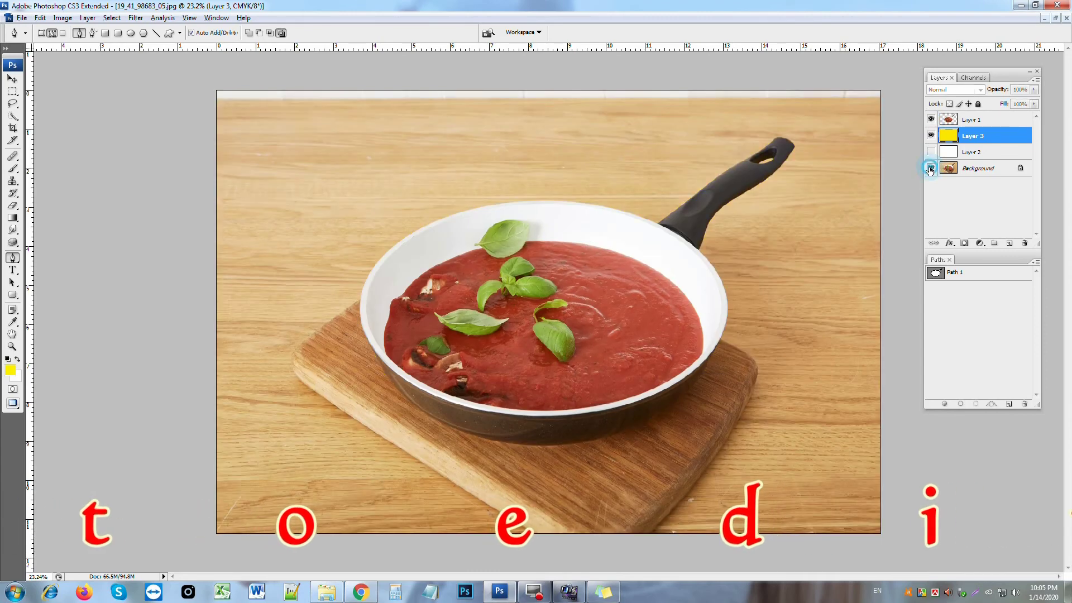
pyautogui.click(930, 169)
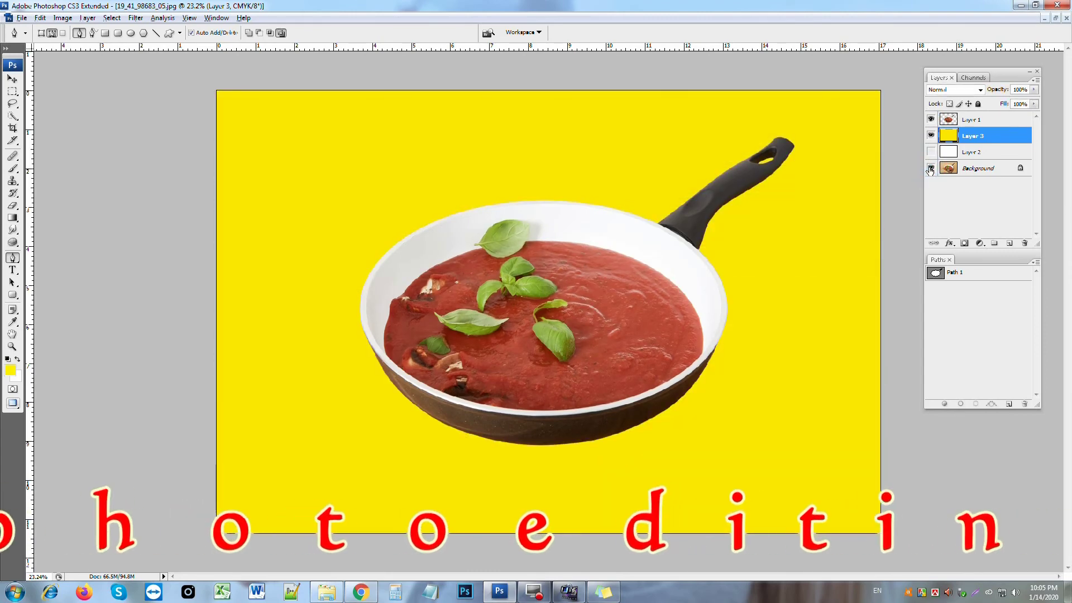
pyautogui.click(931, 135)
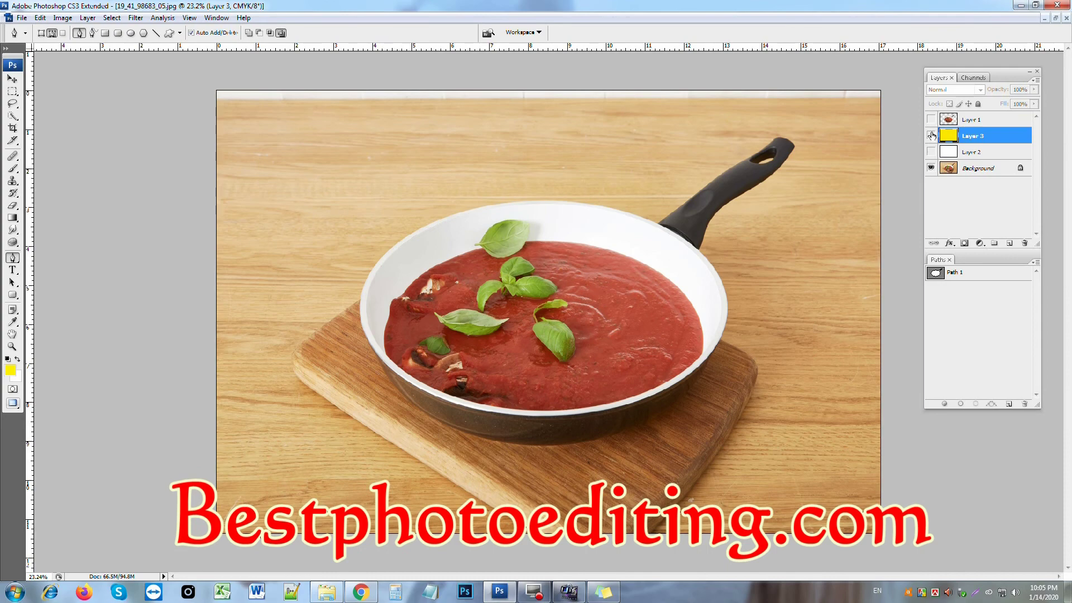
pyautogui.click(929, 151)
# Finish with Layer 3 hidden and Layers 1 and 2 visible, showing the pan on white.
pyautogui.click(930, 119)
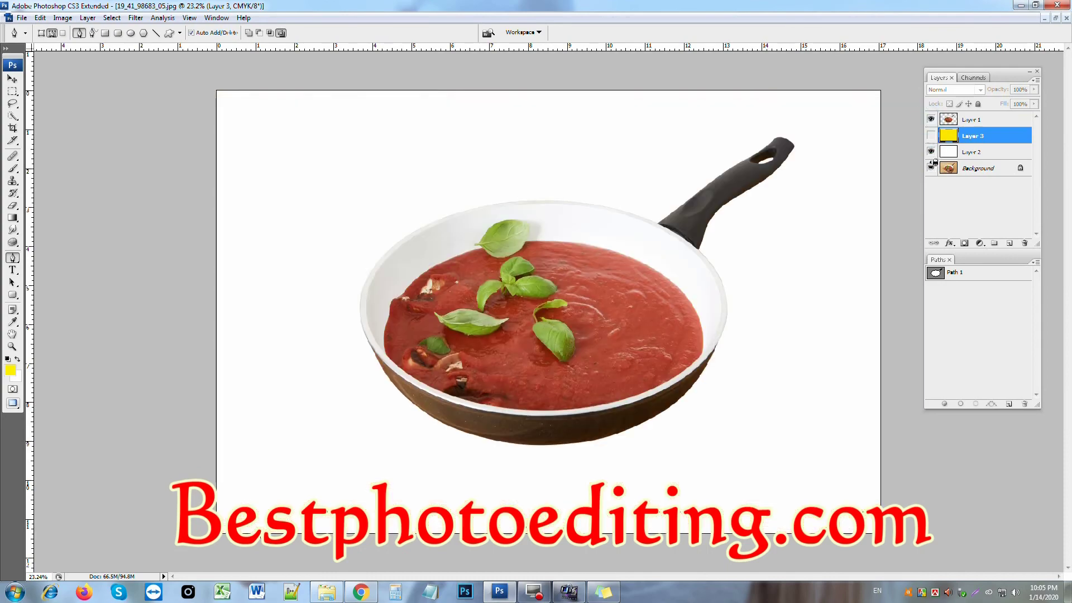
pyautogui.keyDown('alt'); pyautogui.click(930, 167); pyautogui.keyUp('alt')
pyautogui.keyDown('alt'); pyautogui.click(930, 168); pyautogui.keyUp('alt')
pyautogui.click(930, 151)
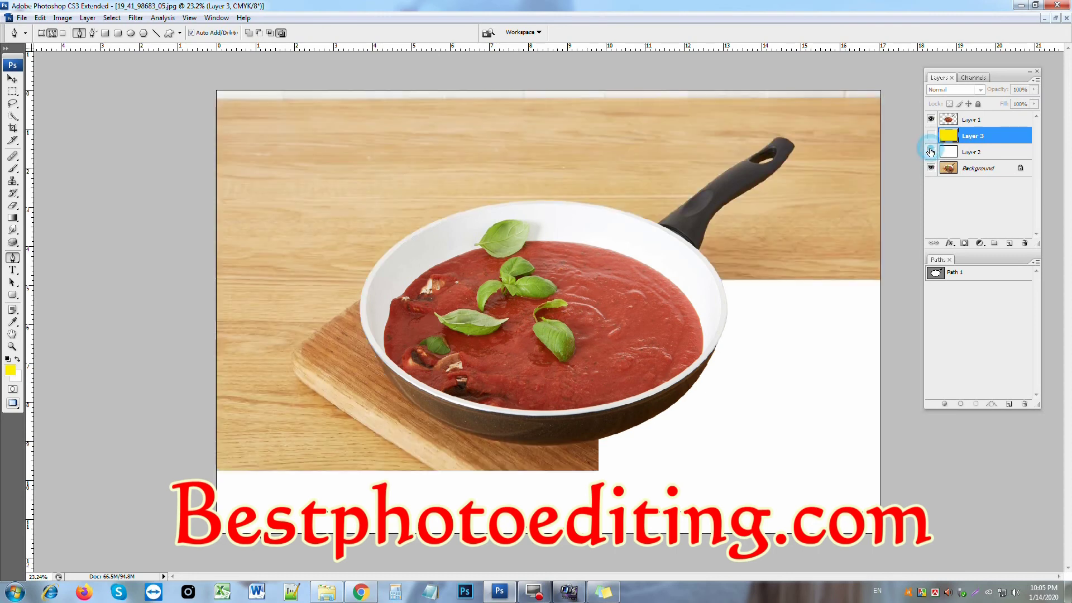
pyautogui.click(930, 152)
pyautogui.click(930, 135)
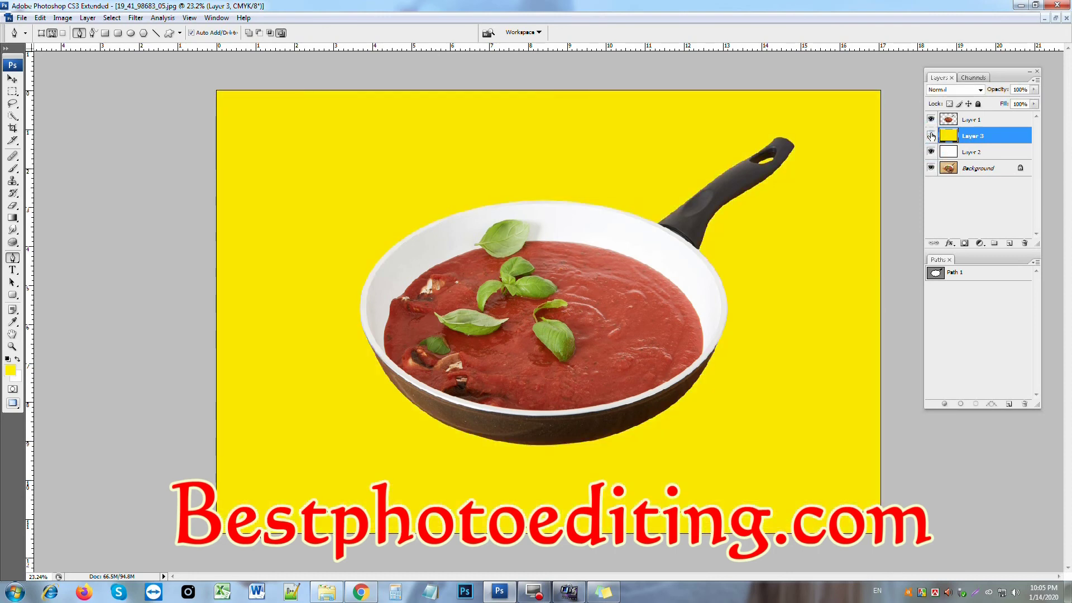
pyautogui.click(931, 152)
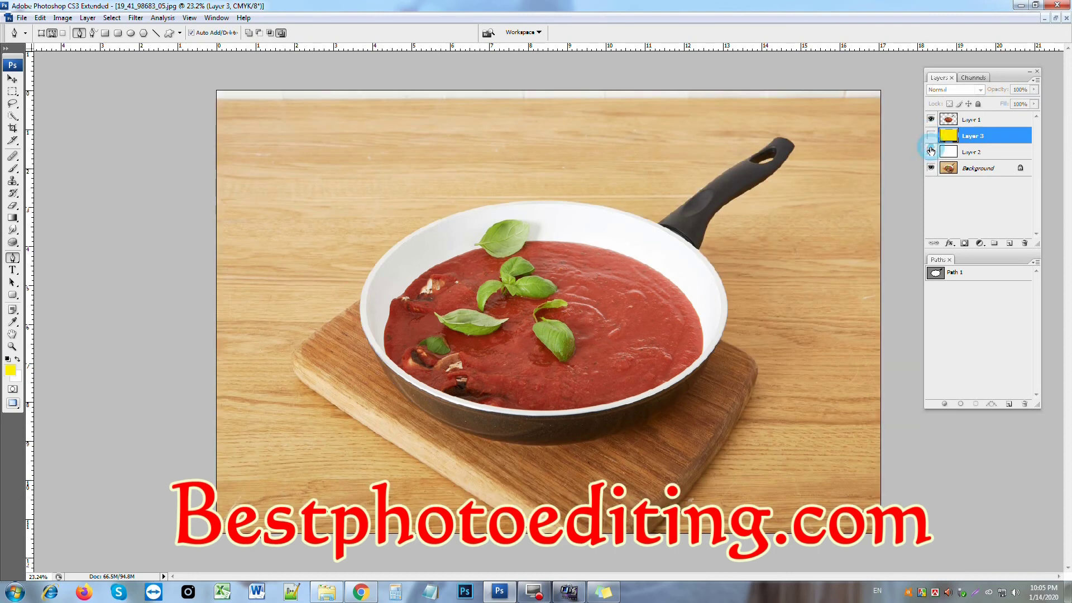
pyautogui.click(930, 152)
pyautogui.hotkey('ctrl', '-')
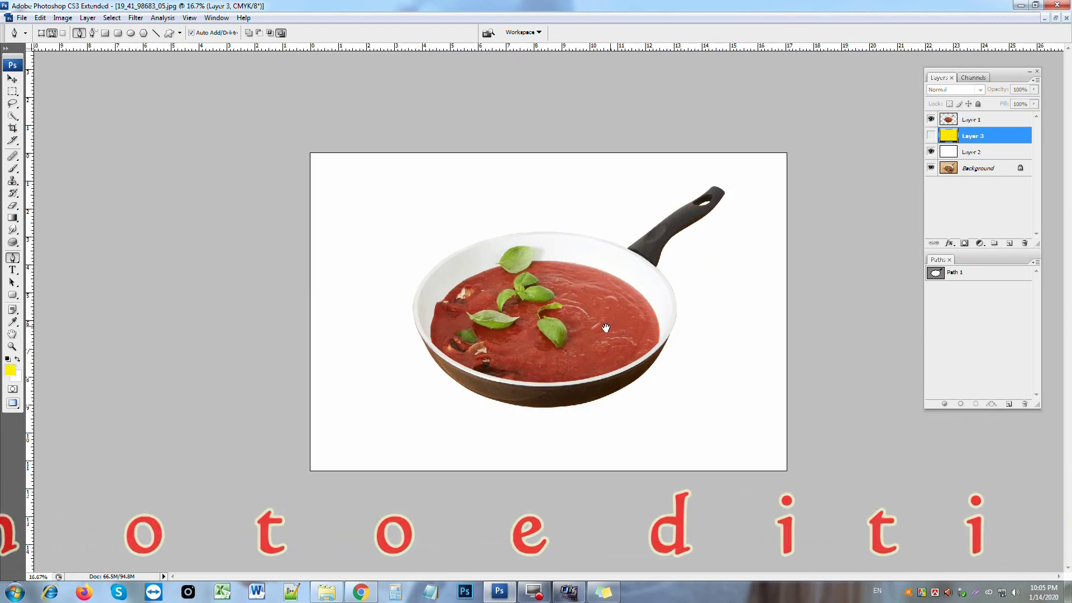